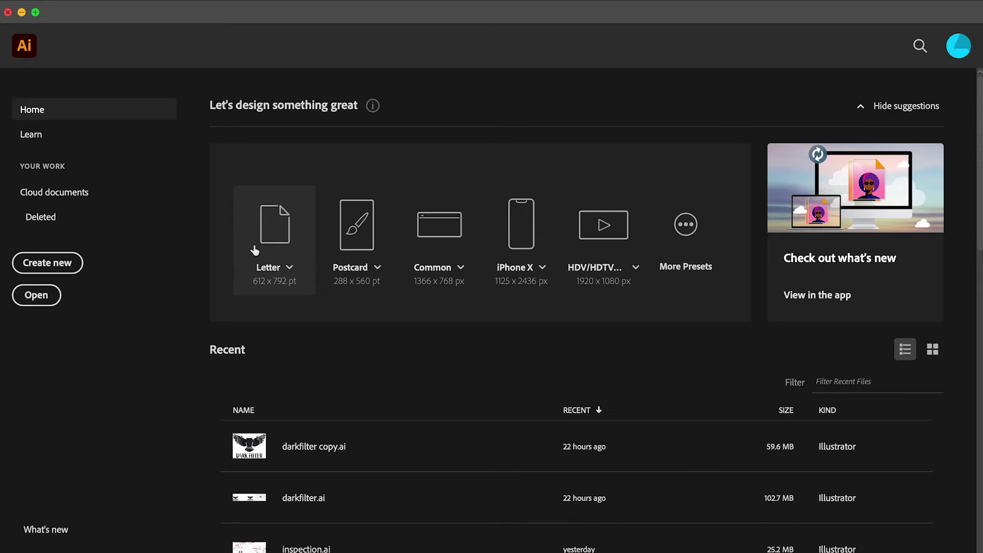
Create a new document from the Letter preset (612 x 792 pt)
left_click(287, 268)
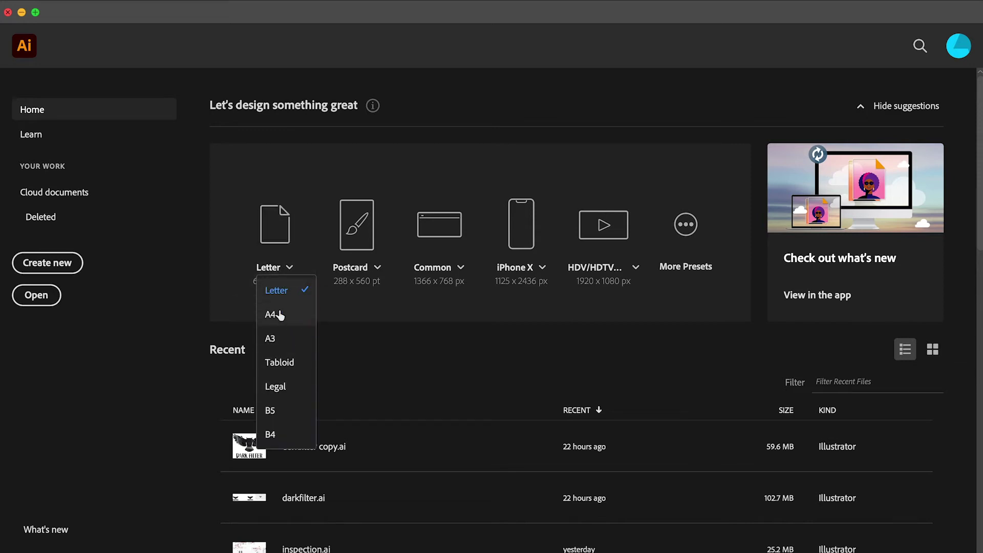
left_click(269, 249)
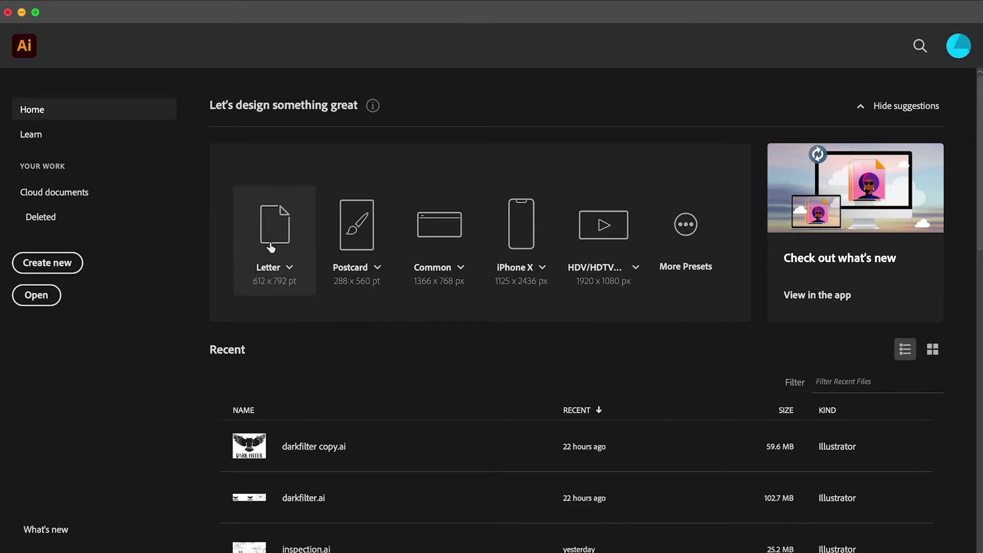
left_click(276, 241)
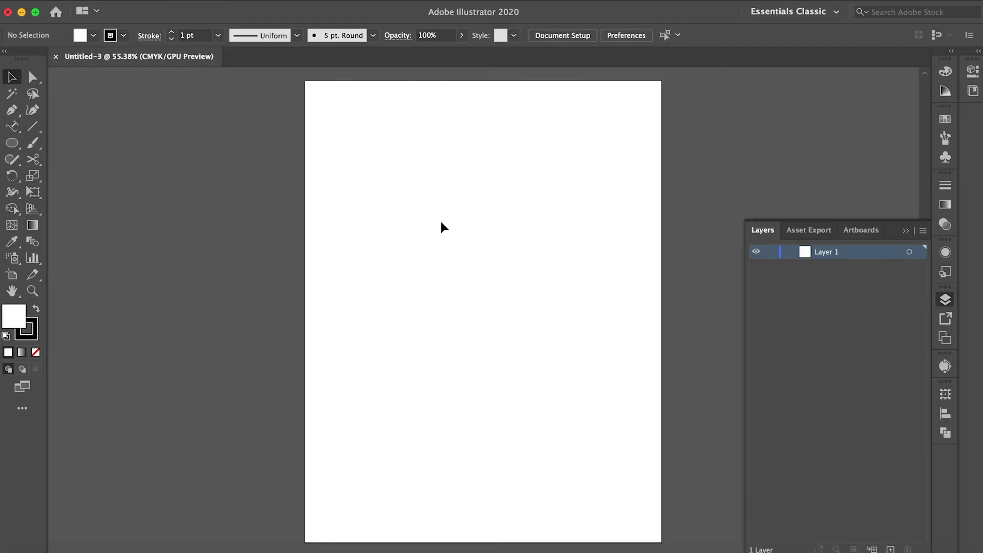
Zoom in and out on the blank artboard, including with the Zoom tool, and practise switching between the Zoom and Selection tools
scroll(467, 209, "up", 5)
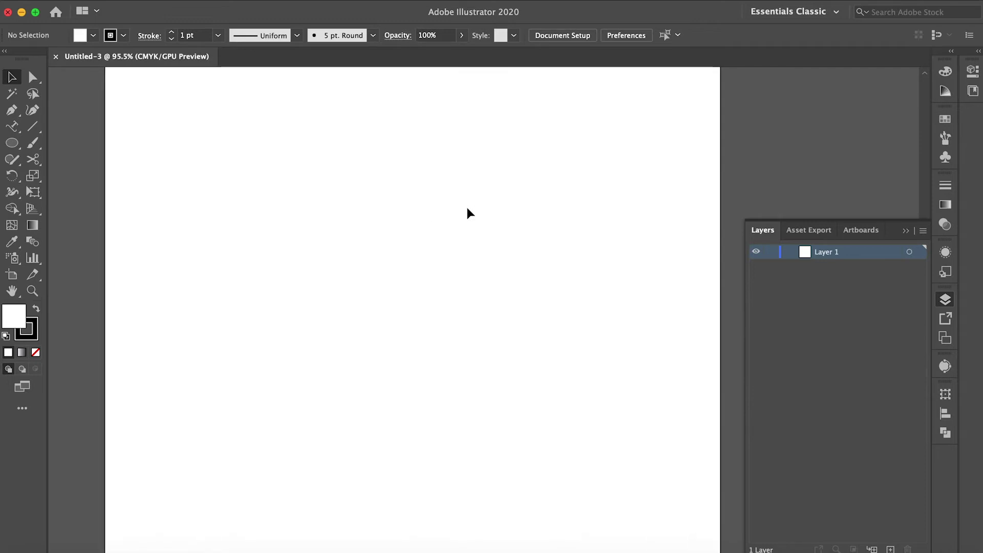
scroll(468, 208, "down", 8)
scroll(468, 208, "up", 8)
scroll(469, 209, "down", 6)
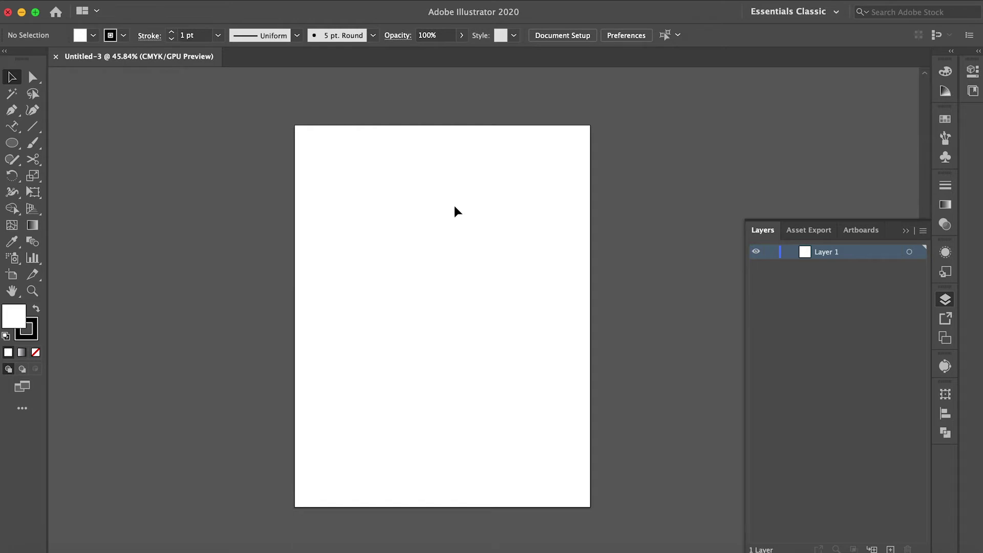
scroll(455, 205, "up", 3)
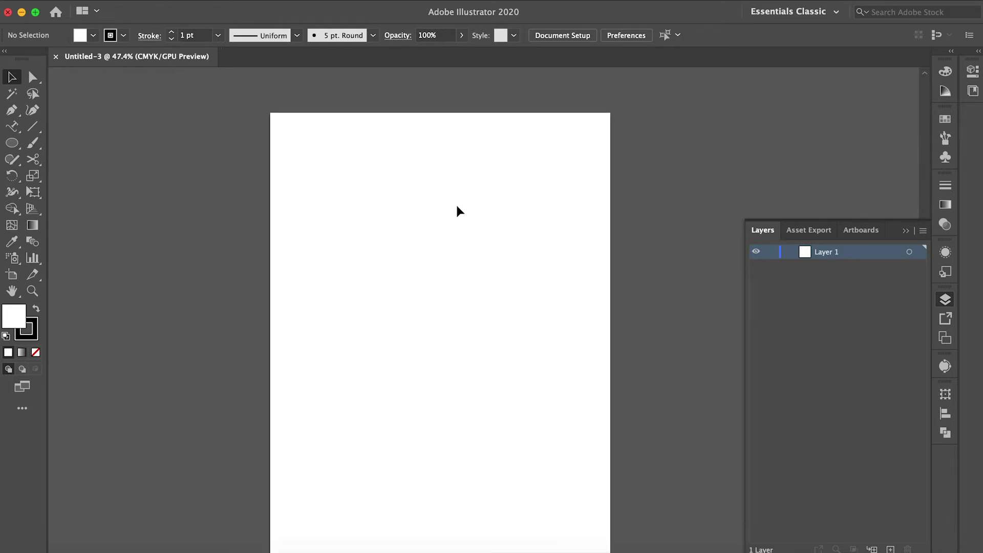
left_click(33, 291)
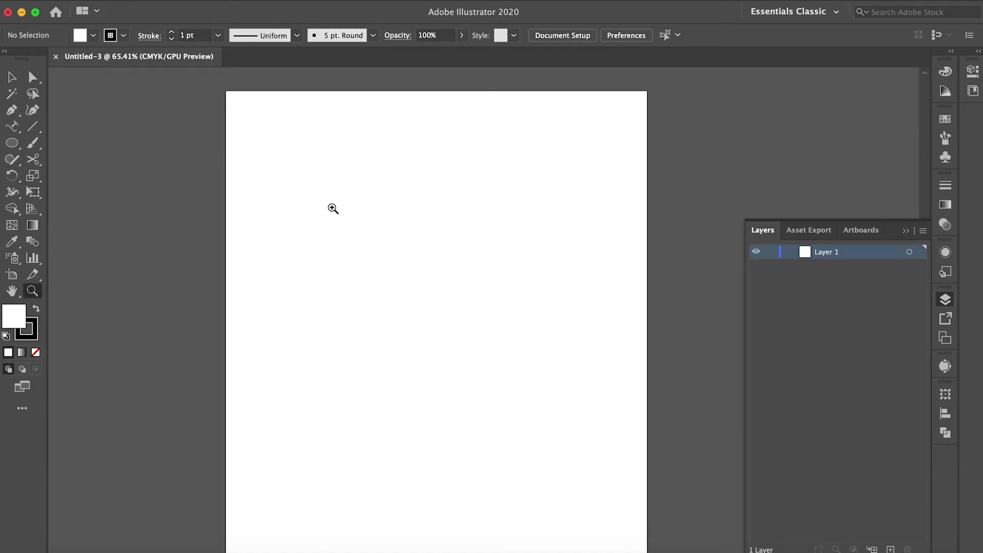
left_click_drag(401, 235, 373, 287)
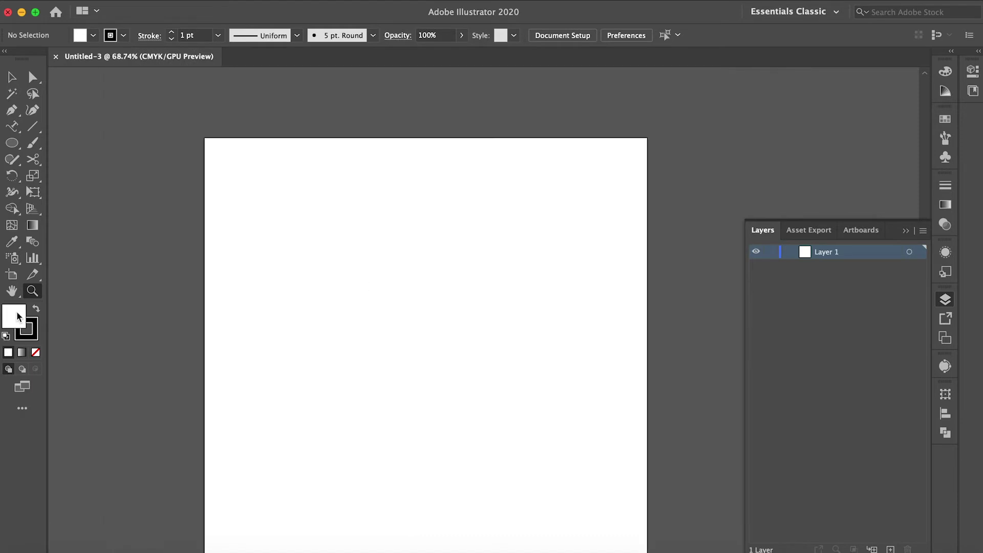
left_click_drag(367, 140, 364, 105)
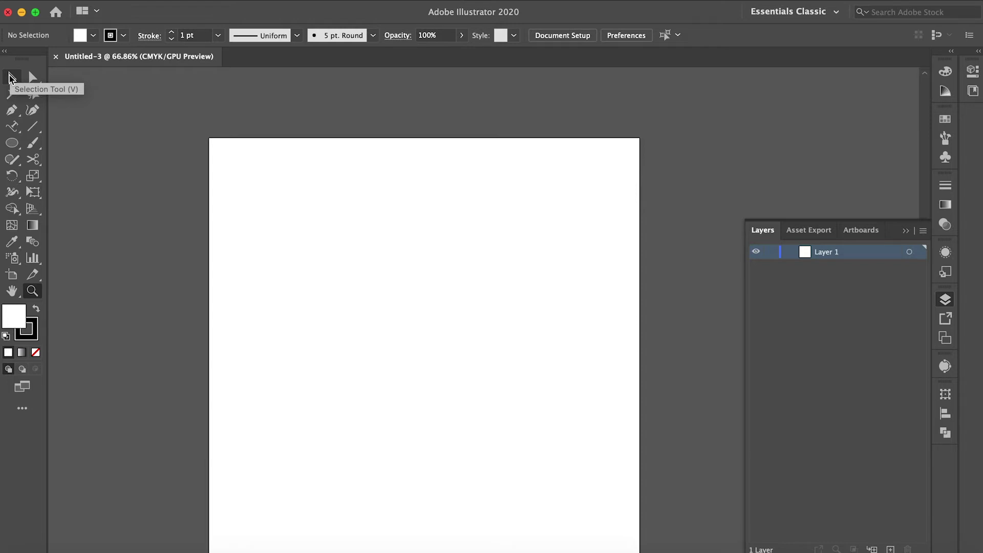
key("v")
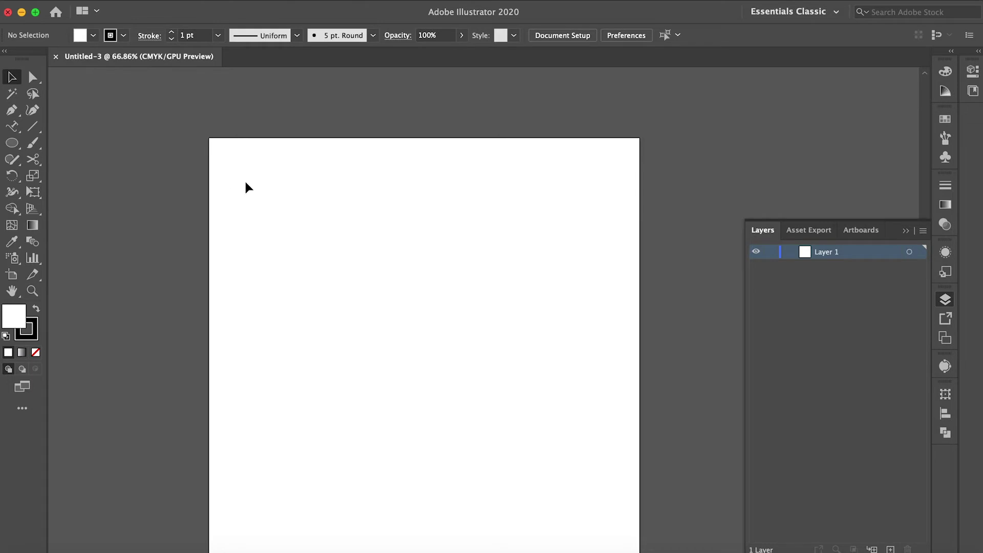
key("z")
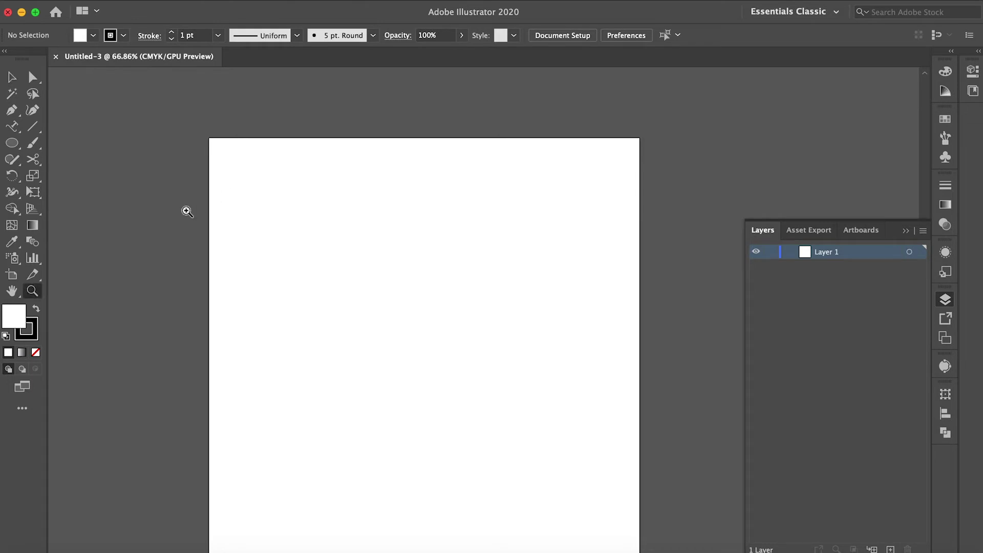
key("v")
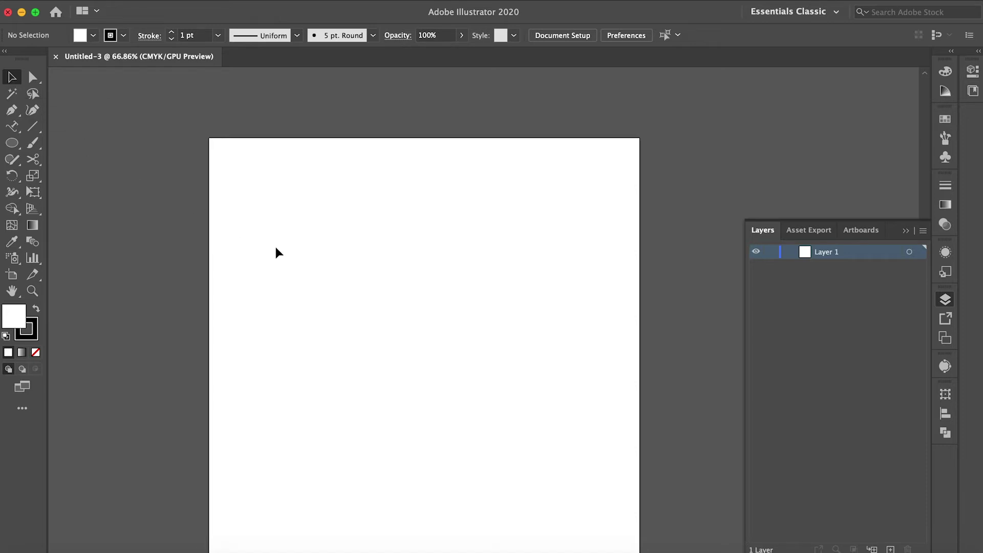
Draw a green circle without a stroke in the artboard's upper-left area and a smaller green square to its right
scroll(336, 284, "down", 2)
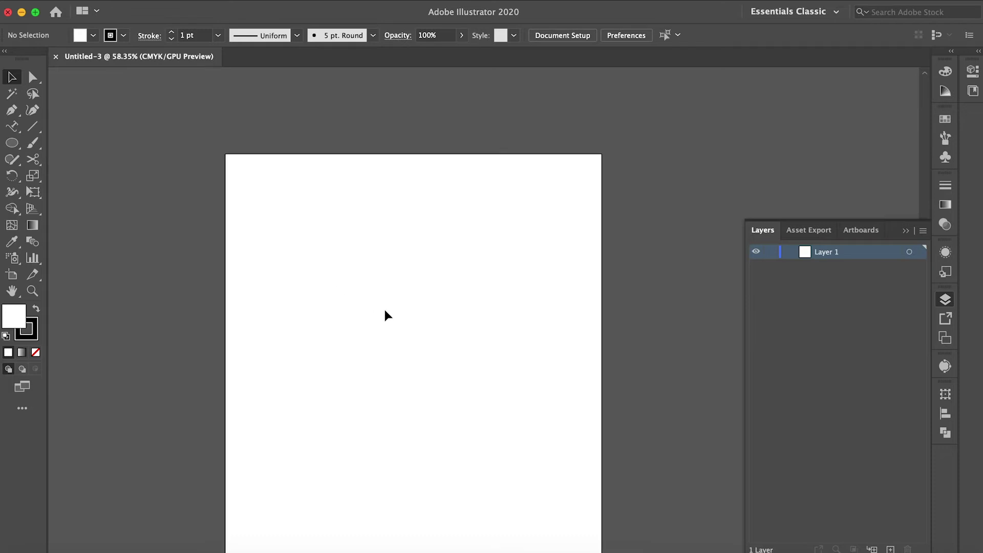
scroll(385, 310, "down", 1)
scroll(385, 311, "right", 1)
key("l")
left_click_drag(244, 164, 321, 239)
key("m")
left_click_drag(402, 176, 460, 233)
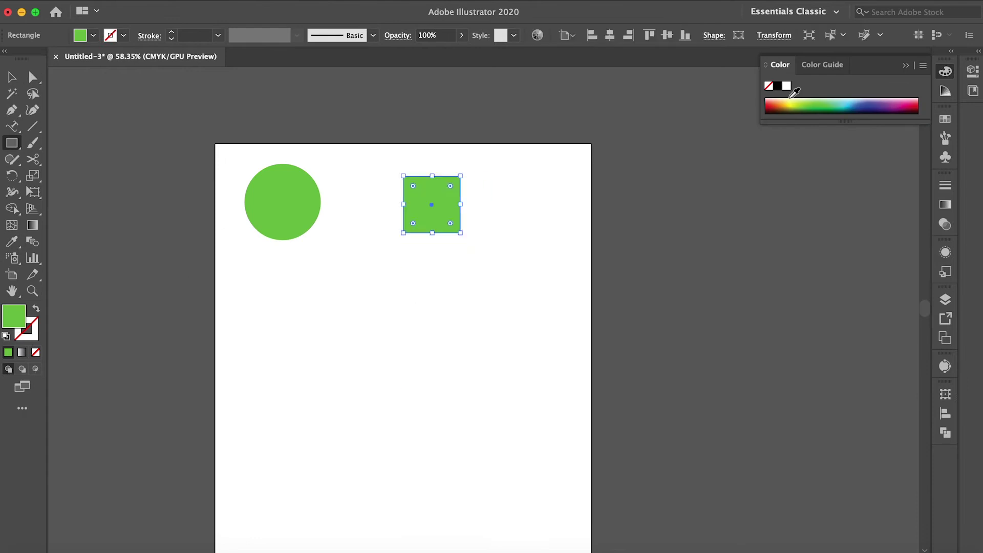
Add a blue hexagon below the green circle and recolor the square orange-red
key("super+shift+a")
mouse_move(345, 261)
left_mouse_down()
mouse_move(379, 261)
mouse_move(365, 306)
mouse_move(282, 299)
left_mouse_up()
left_click(798, 104)
Draw a blue rectangle below the orange-red square, with its right edge aligned to the square's
key("m")
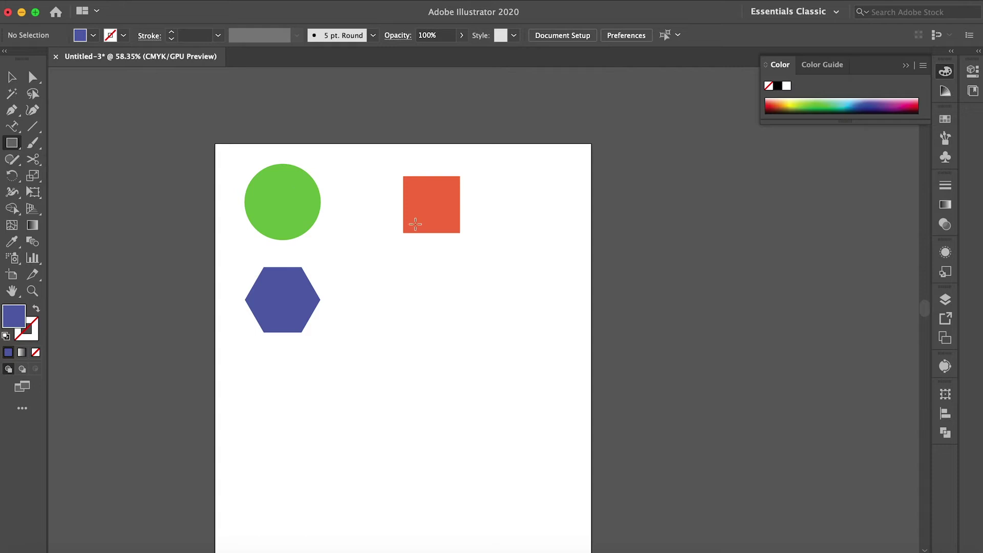
left_click(13, 78)
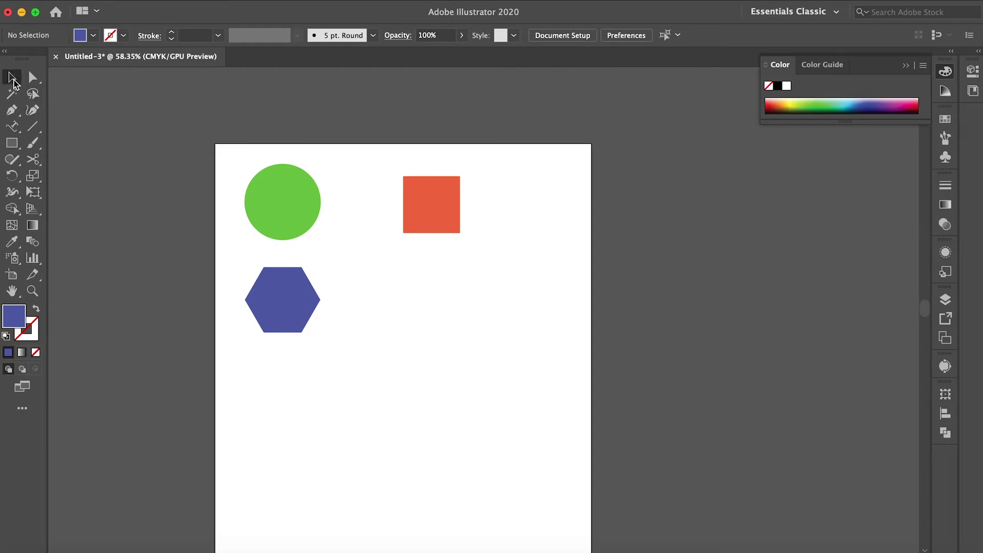
left_click(8, 147)
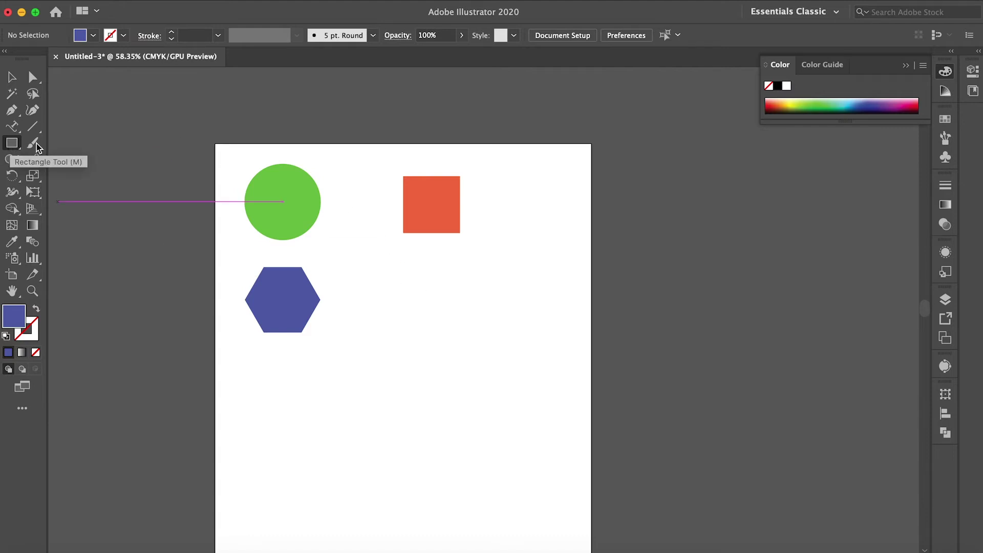
left_click_drag(368, 256, 459, 332)
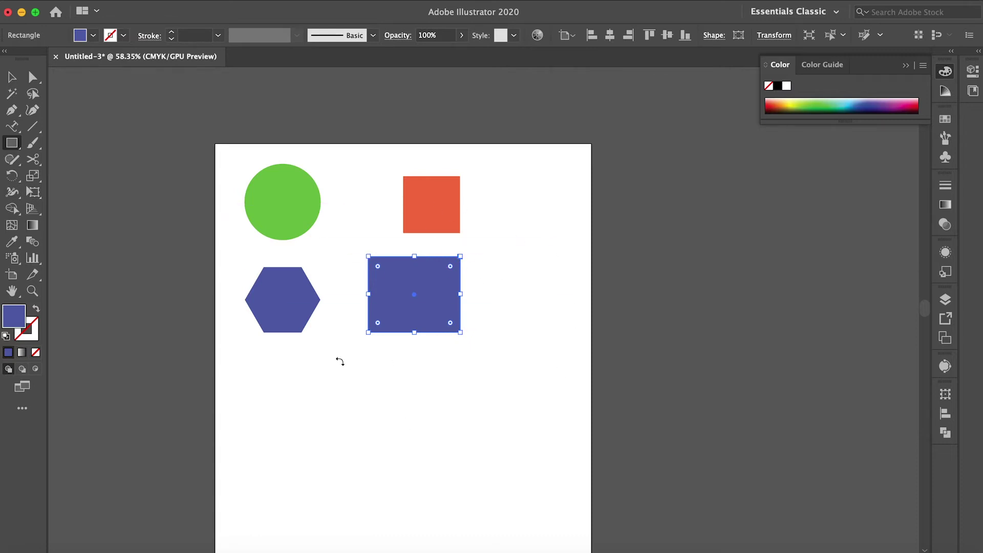
Draw a blue circle with the Ellipse tool in the empty area below the hexagon and rectangle
left_click(11, 144)
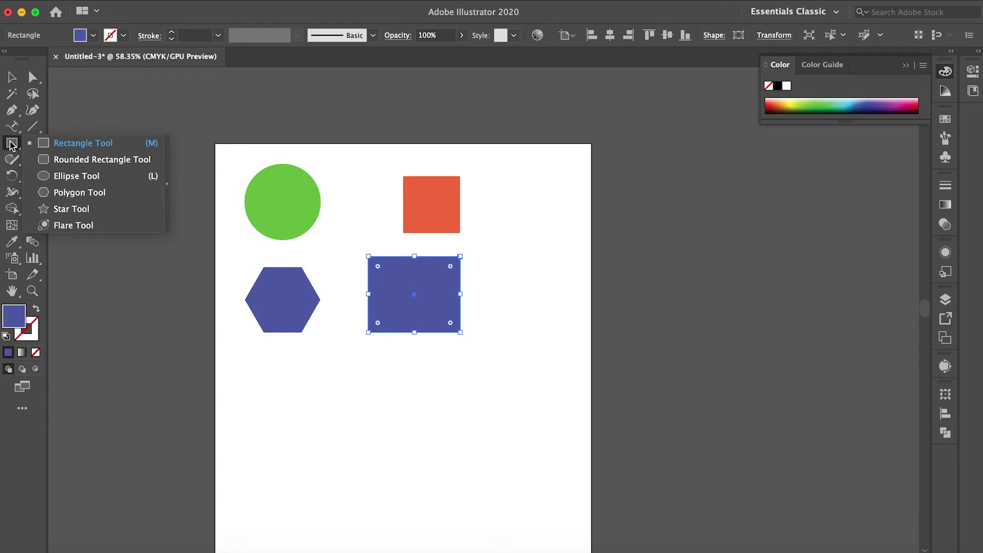
left_click(11, 146)
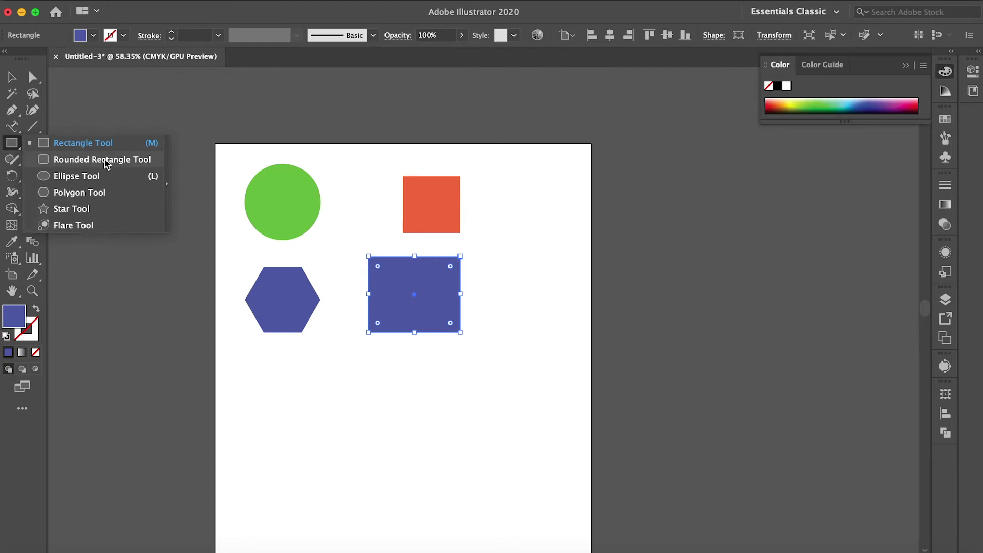
left_click(77, 176)
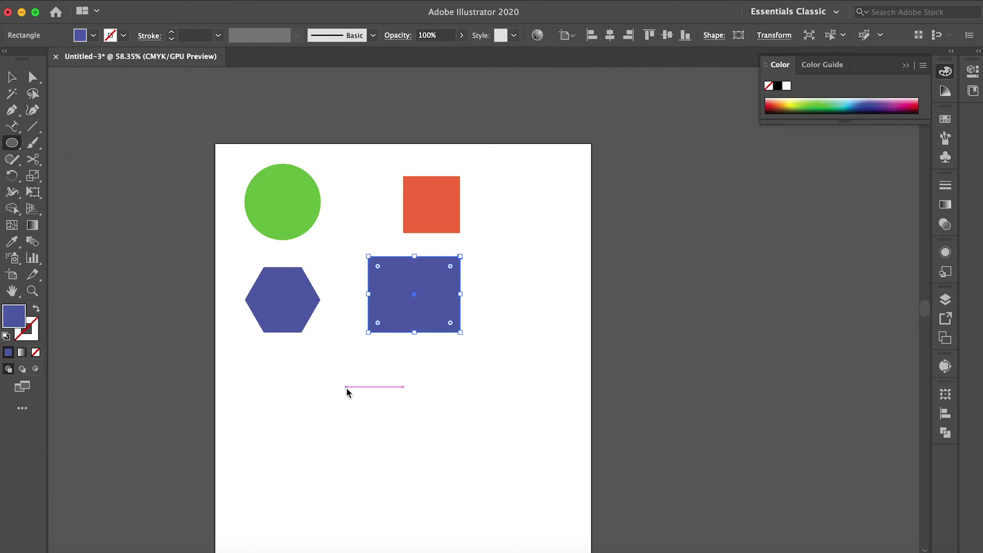
left_click_drag(331, 380, 413, 460)
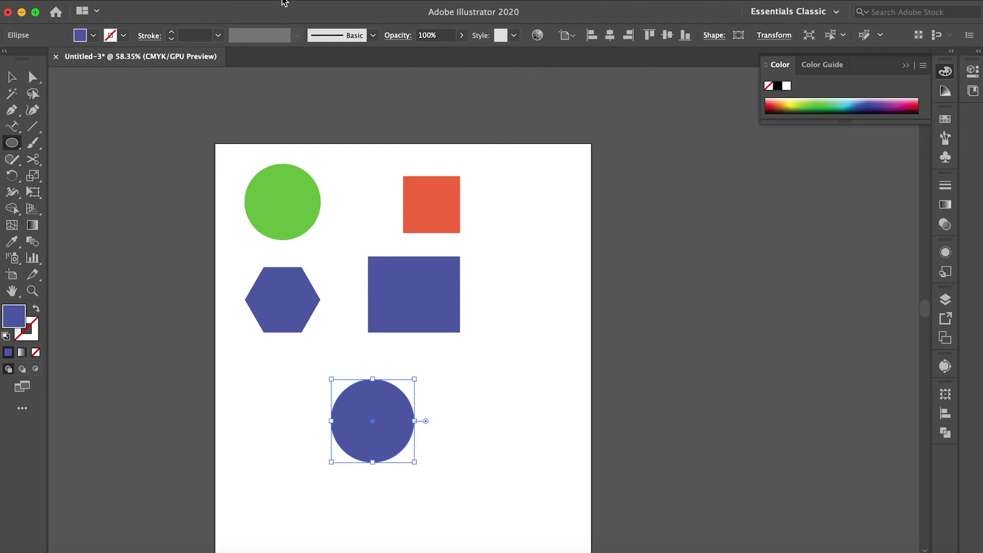
Turn off Smart Guides, draw a test circle beside the blue circle, and undo it
left_click(317, 0)
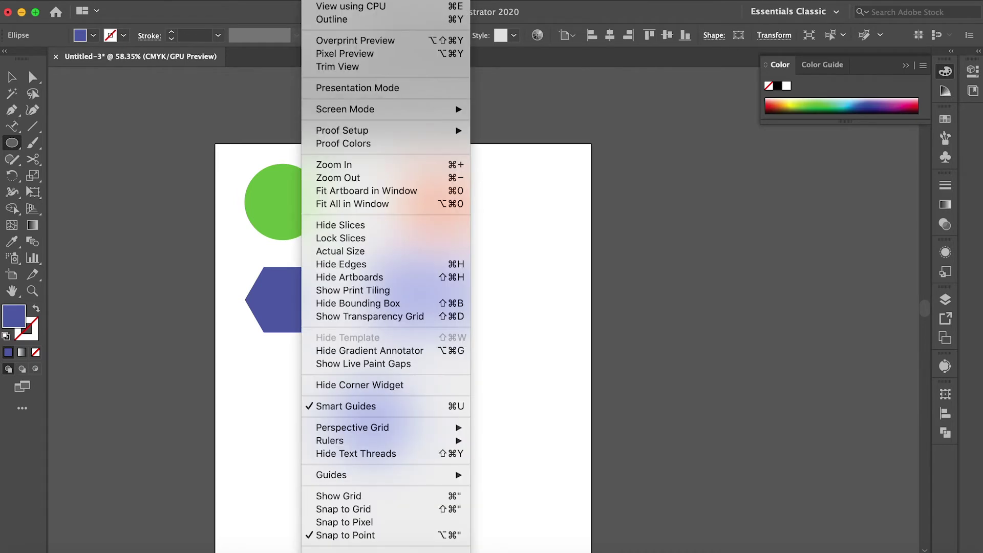
left_click(355, 406)
left_click_drag(465, 367, 535, 436)
key("super+z")
Turn Smart Guides back on and draw a smaller blue circle to the right of the large blue circle
left_click(272, 1)
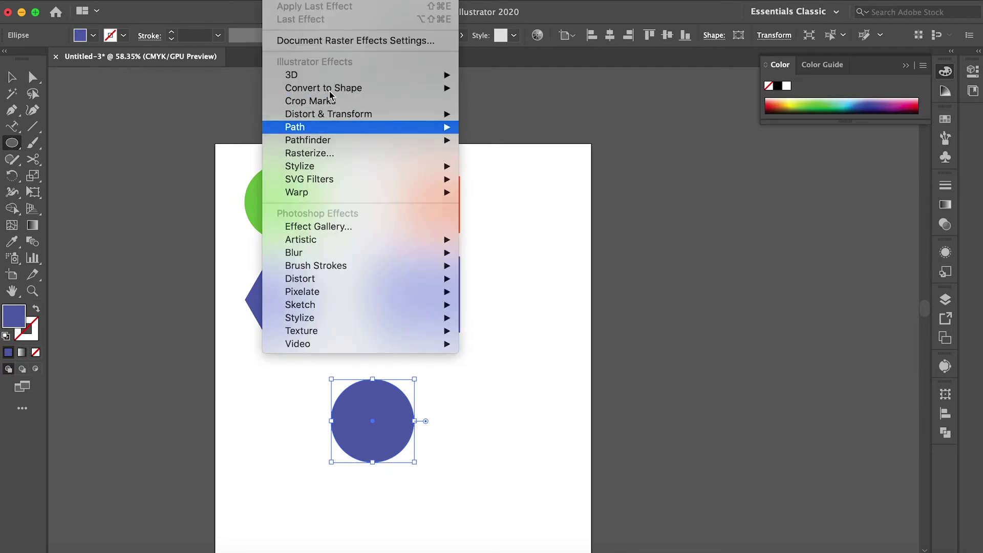
mouse_move(354, 2)
mouse_move(315, 1)
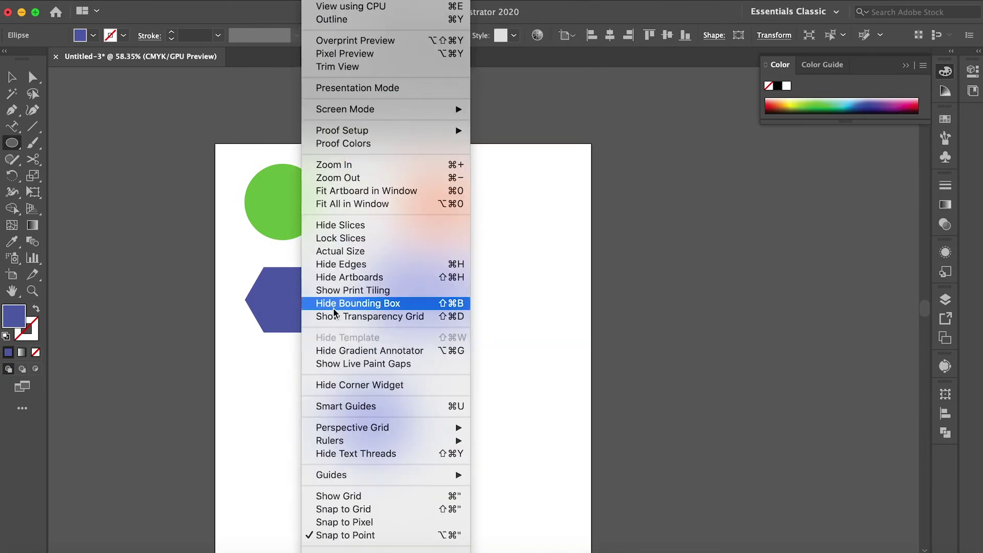
left_click(397, 405)
left_click_drag(440, 386, 503, 451)
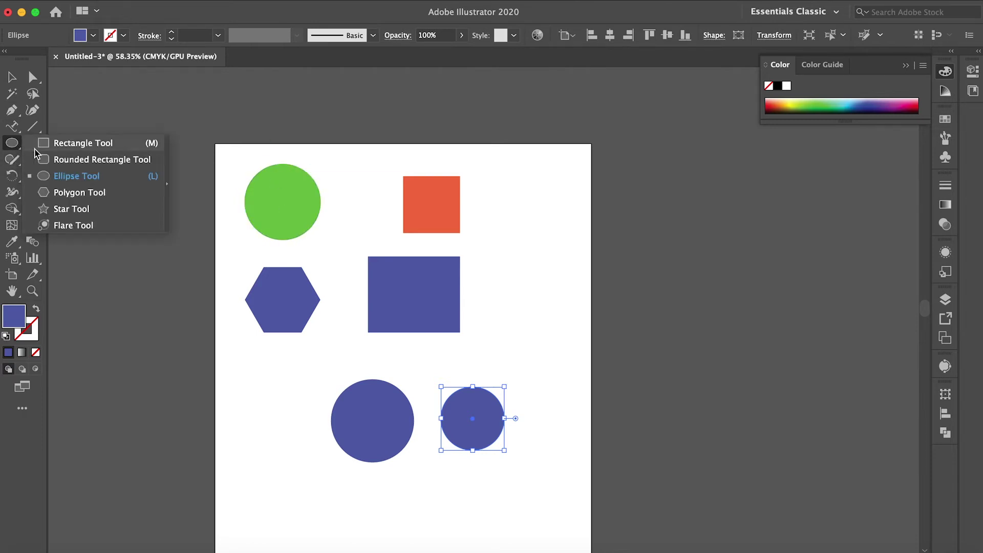
Draw two small, differently rotated blue hexagons one above the other below the large hexagon with the Polygon tool
left_click(74, 193)
left_click_drag(244, 383, 255, 404)
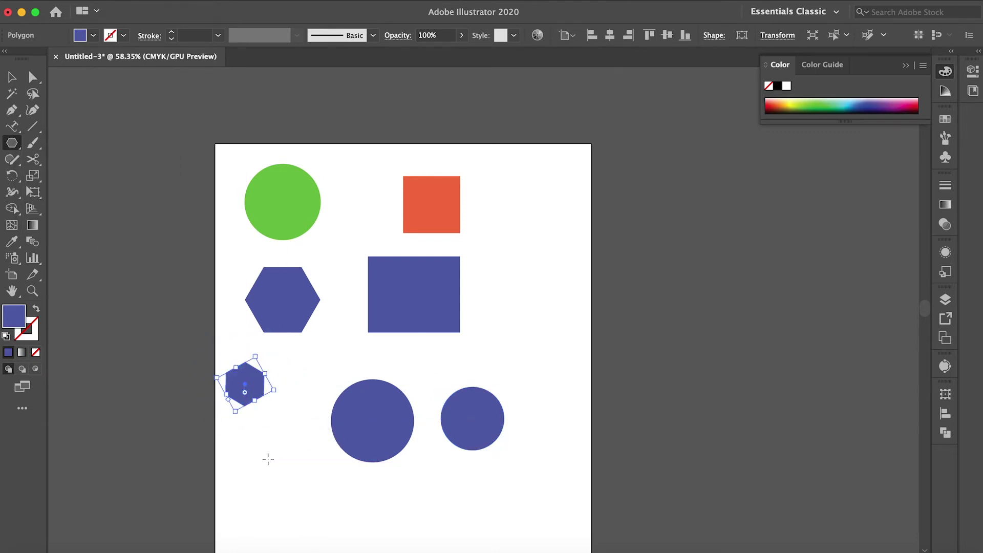
left_click_drag(262, 467, 282, 472)
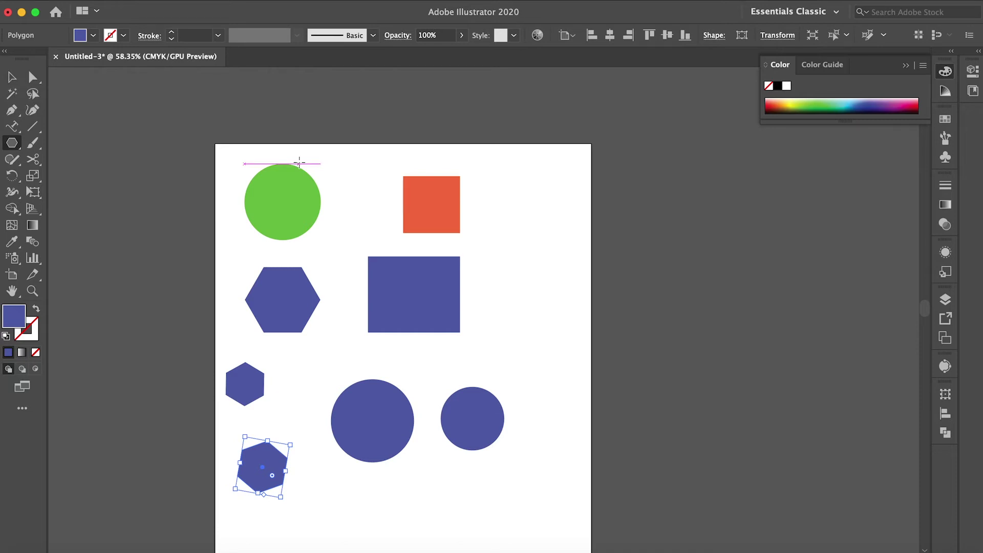
Move the green circle to the right of the rectangle and the large blue circle into the artboard's upper-left corner area
key("v")
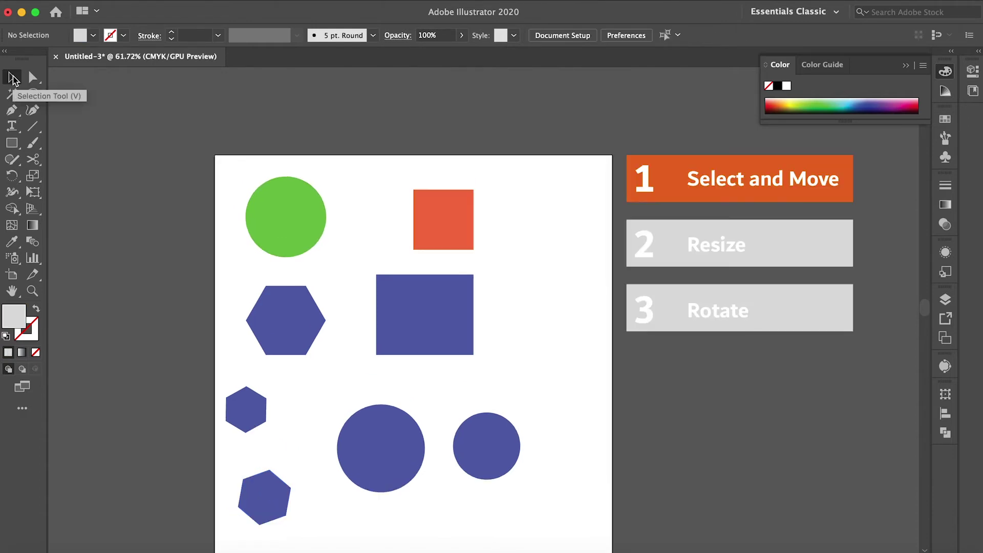
left_click(285, 218)
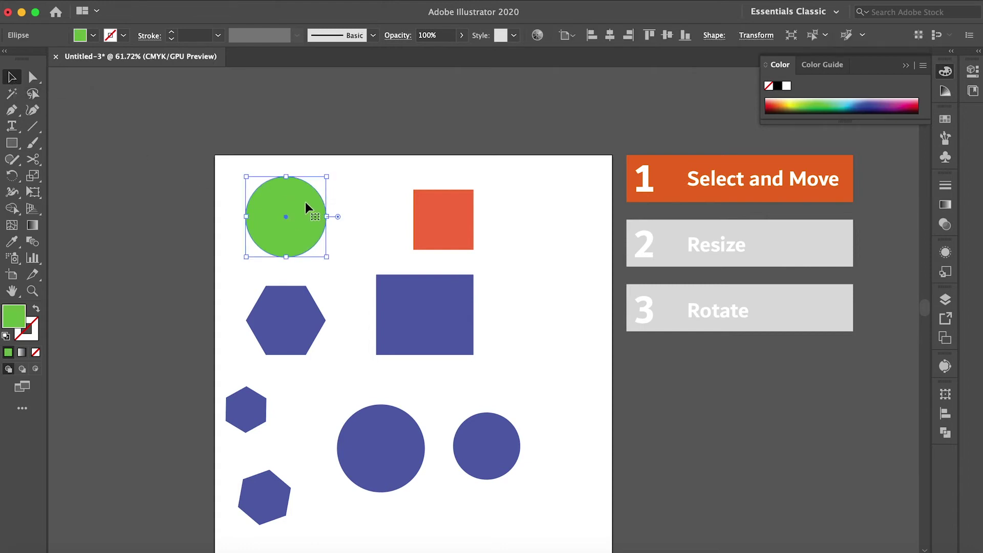
left_click_drag(311, 188, 563, 292)
left_click(395, 467)
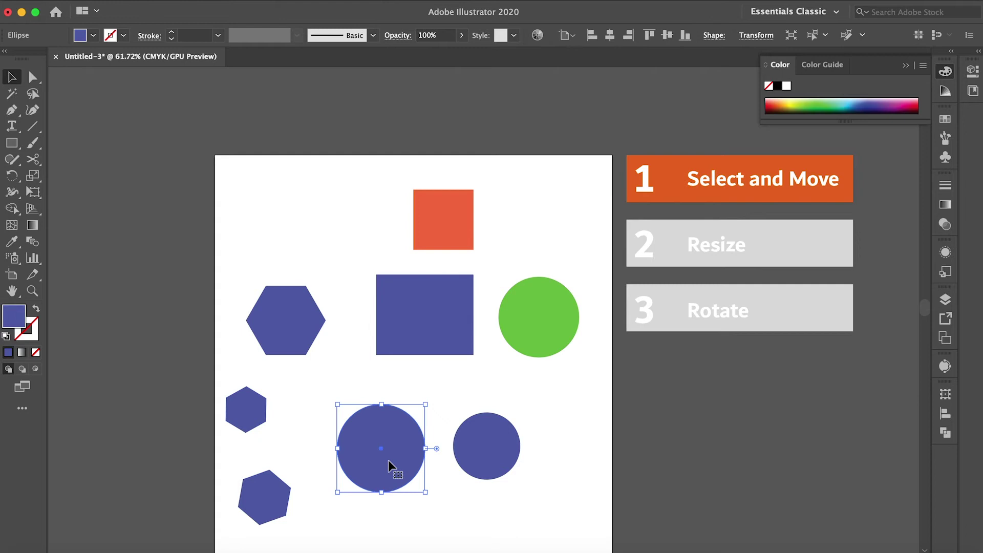
left_click_drag(388, 466, 298, 229)
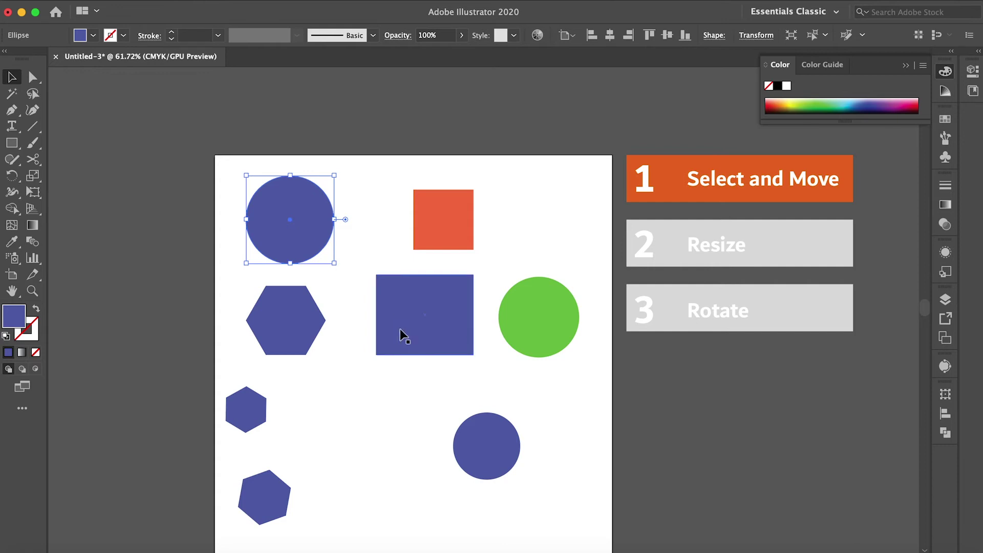
Move the rectangle down between the small shapes, the large hexagon into the rectangle's old place, and the small circle into the hexagon's
left_click_drag(419, 315, 361, 423)
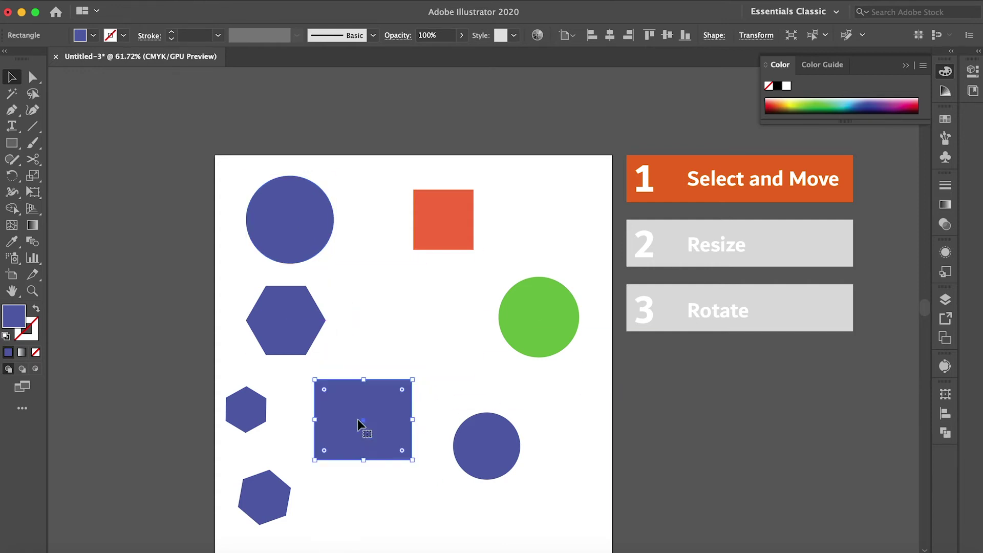
left_click_drag(287, 327, 415, 324)
left_click_drag(487, 432, 311, 308)
Place the two small hexagons on either side of the rectangle and move the orange-red square closer to the large blue circle
left_click_drag(244, 410, 478, 400)
left_click_drag(264, 497, 264, 407)
left_click_drag(443, 220, 389, 219)
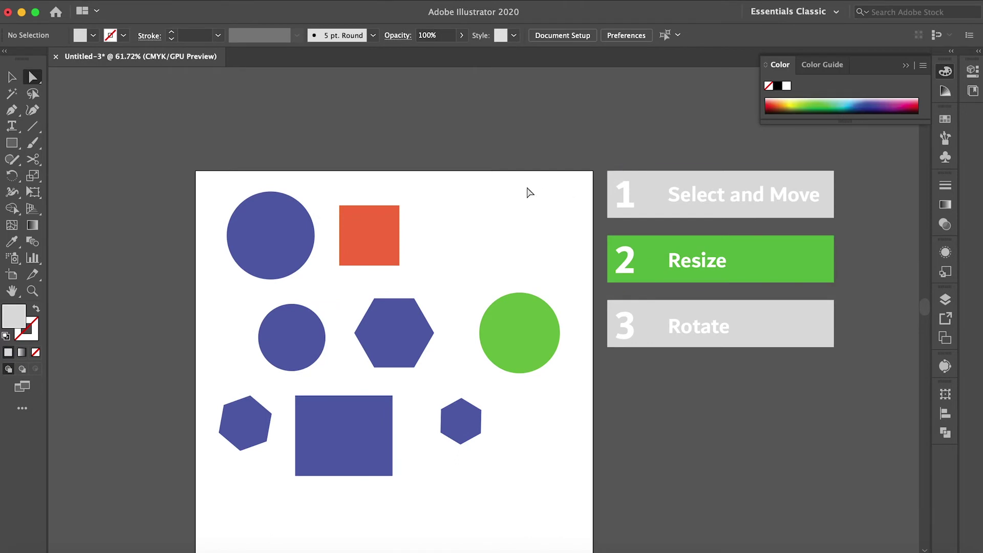
Resize the orange-red square into a rectangle nearly twice as wide as it is high with the Selection tool
left_click(12, 78)
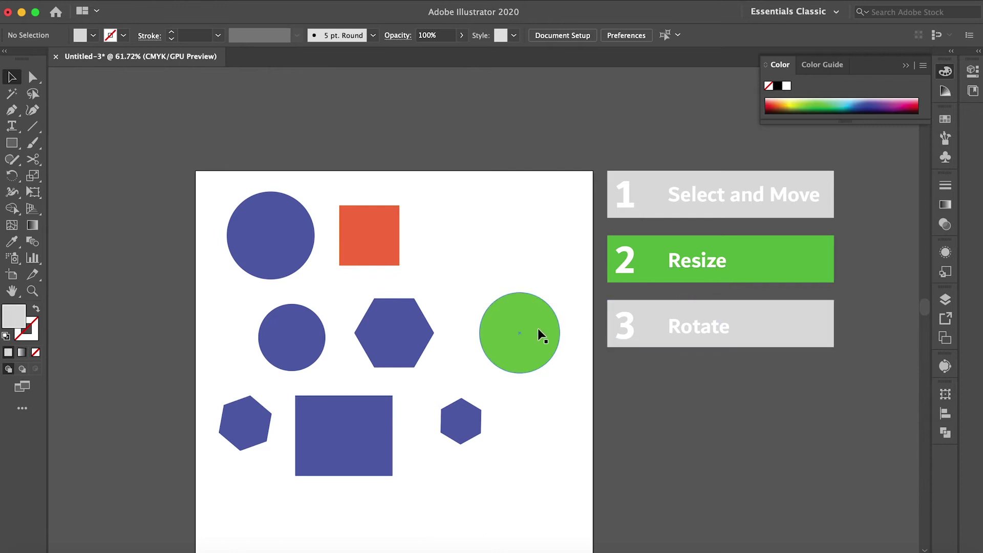
left_click(364, 239)
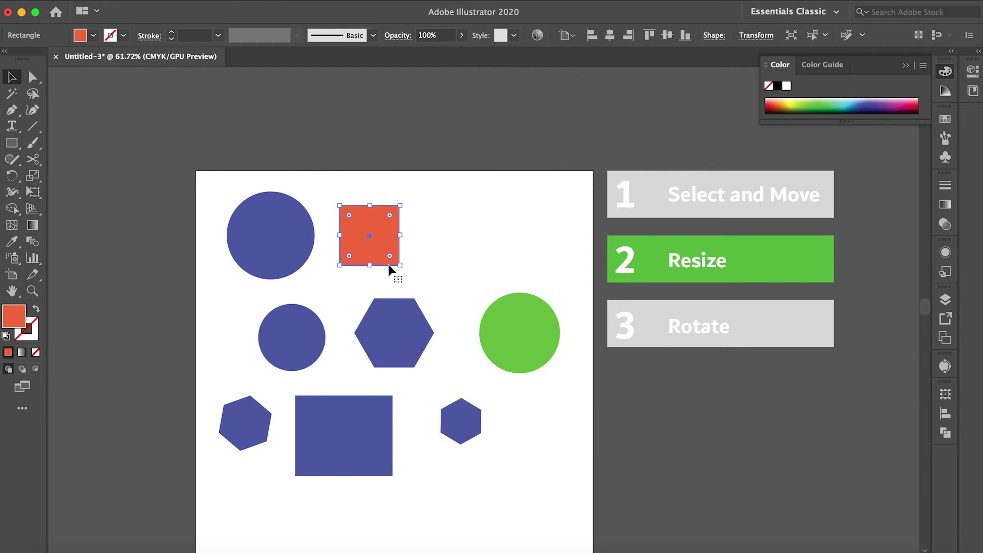
left_click_drag(399, 265, 518, 196)
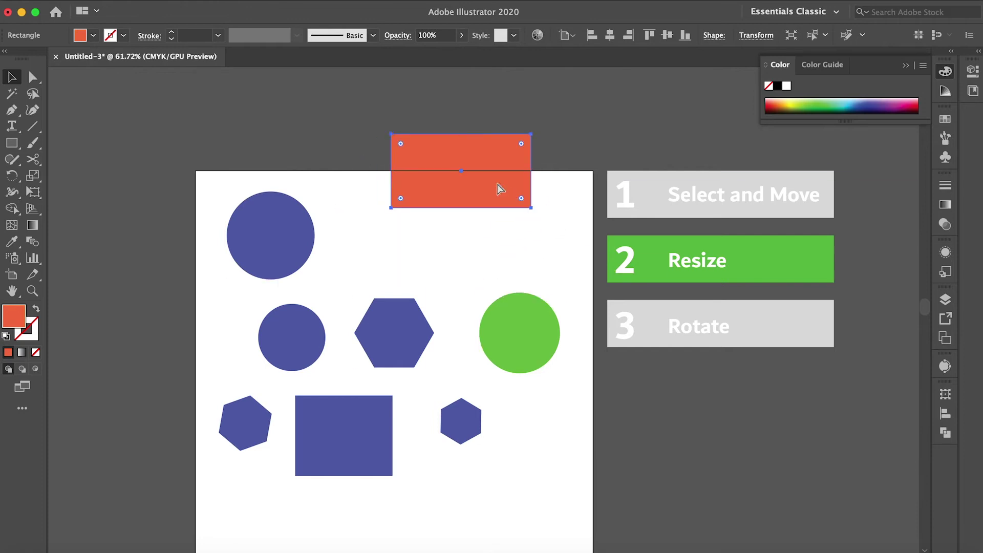
key("super+z")
left_click(518, 246)
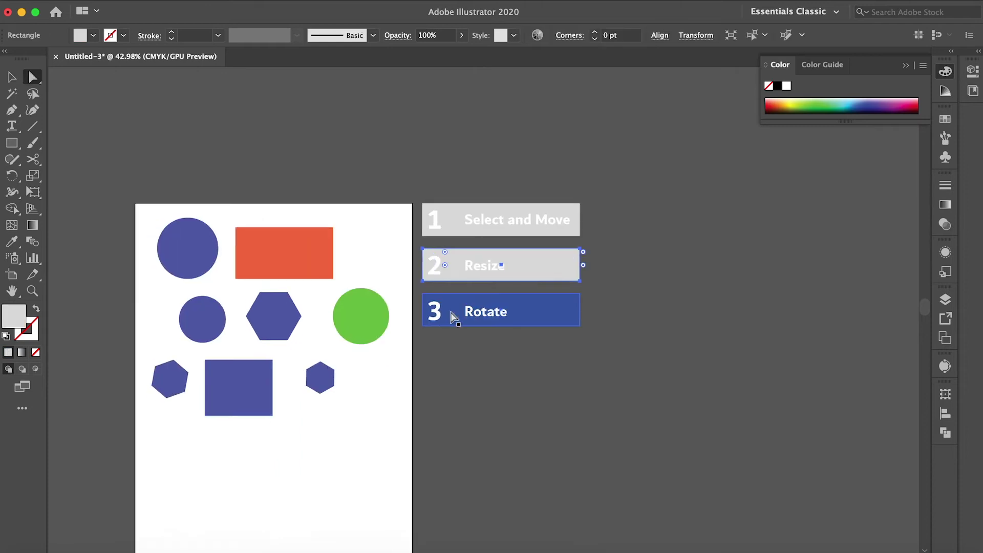
Rotate the orange-red rectangle to a slight clockwise tilt and rotate the large blue hexagon beneath it
scroll(450, 316, "left", 4)
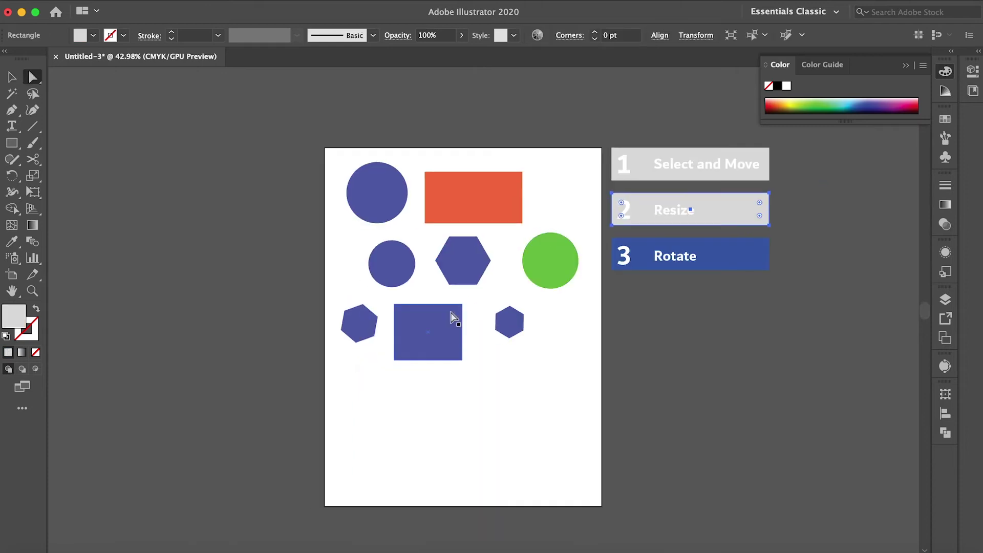
scroll(451, 314, "up", 2)
scroll(450, 317, "right", 3)
scroll(451, 318, "up", 3)
left_click(478, 171)
key("v")
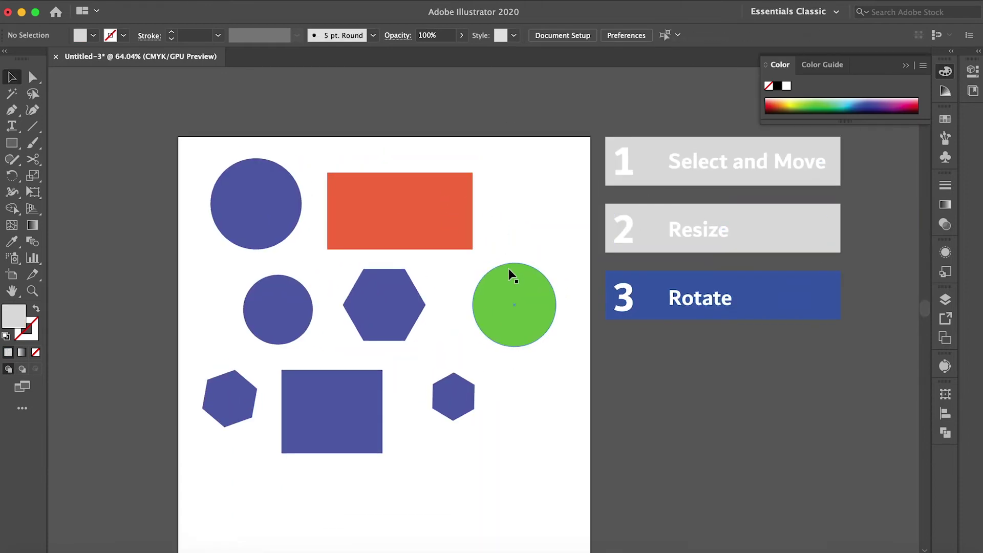
left_click(466, 184)
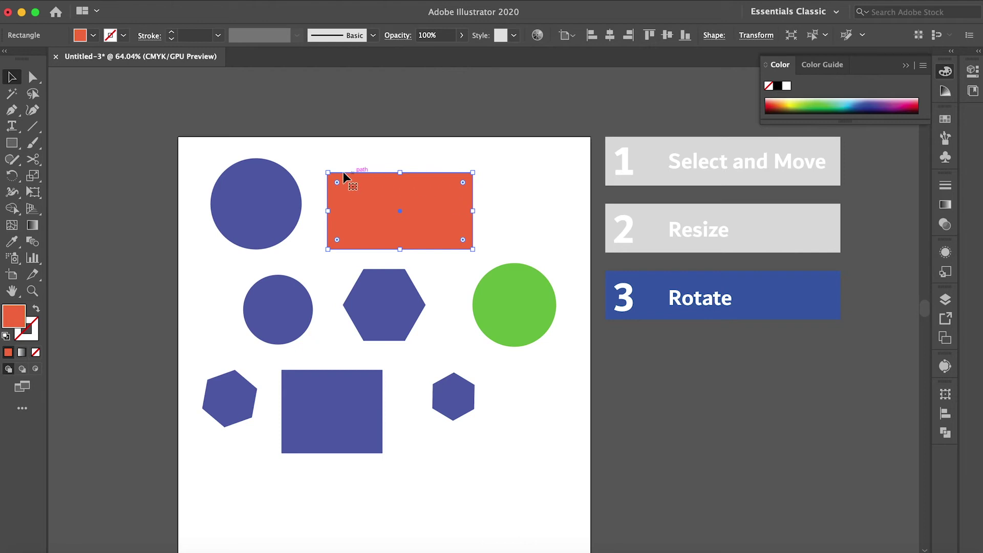
left_click(491, 160)
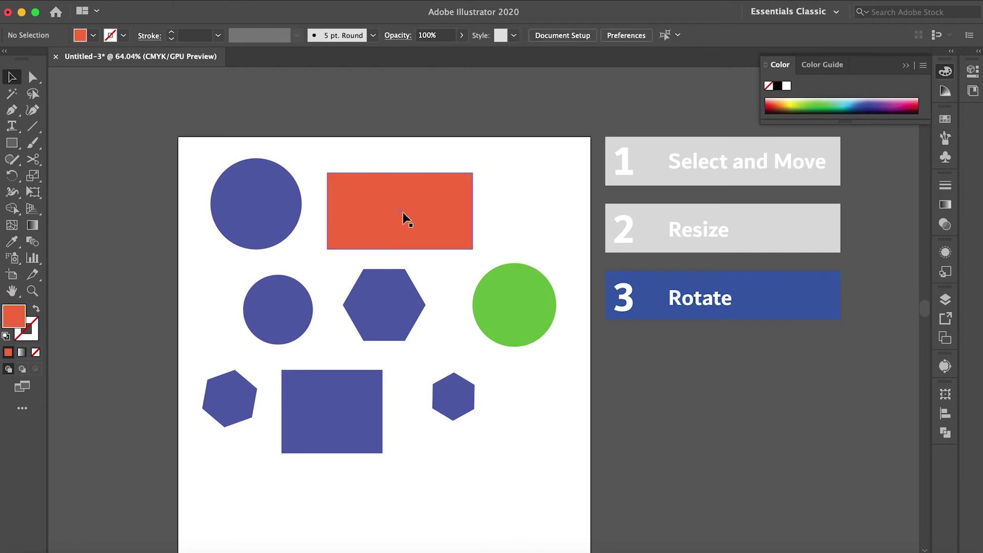
left_click(402, 214)
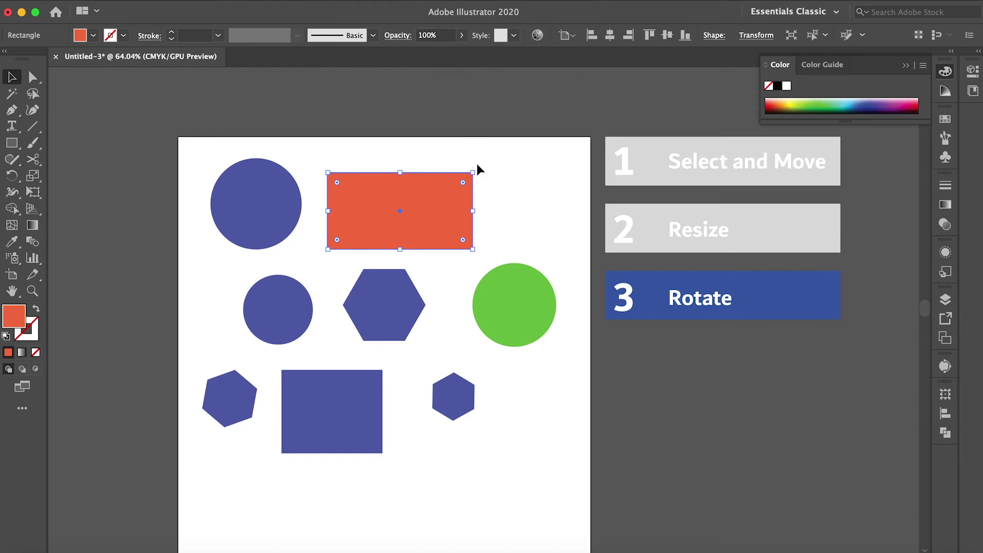
left_click_drag(476, 164, 365, 152)
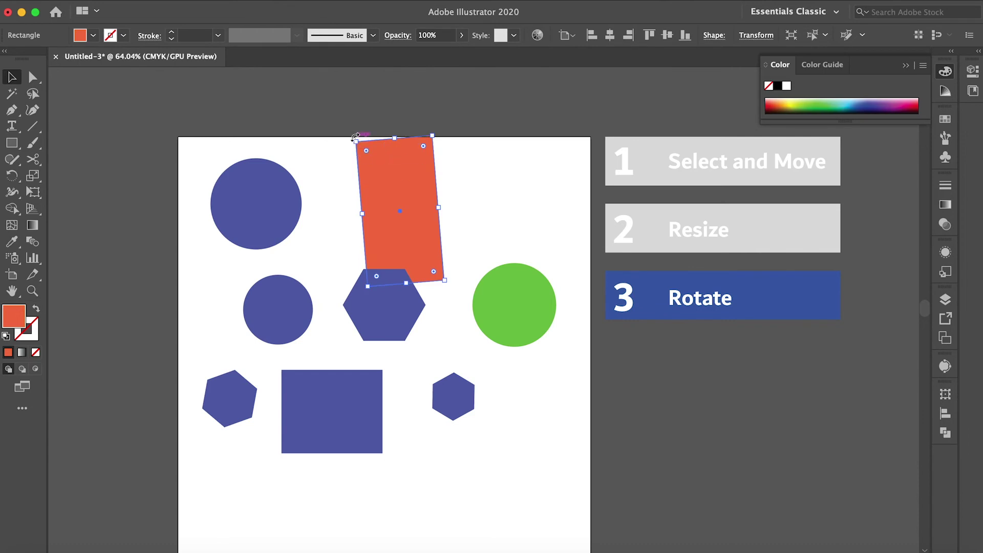
left_click_drag(355, 138, 323, 241)
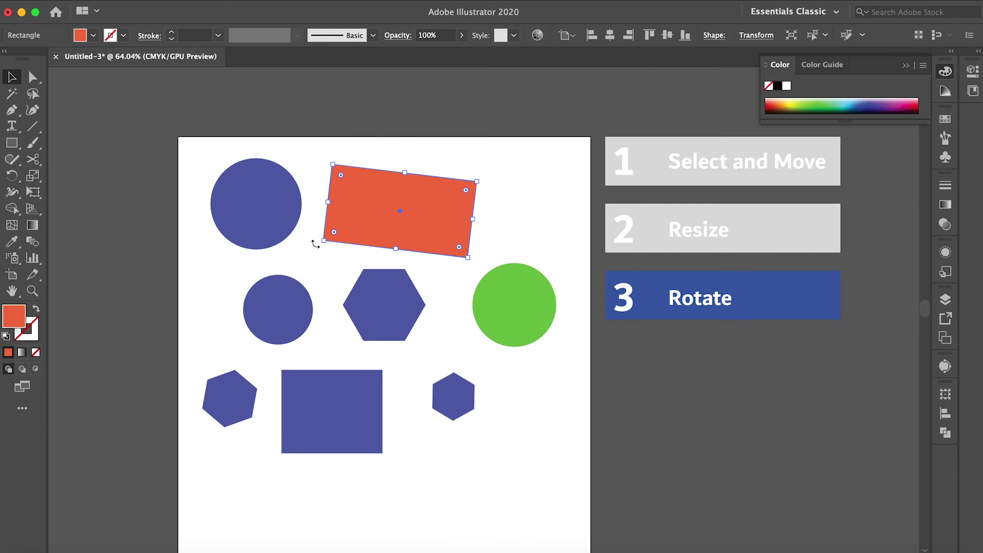
left_click(395, 331)
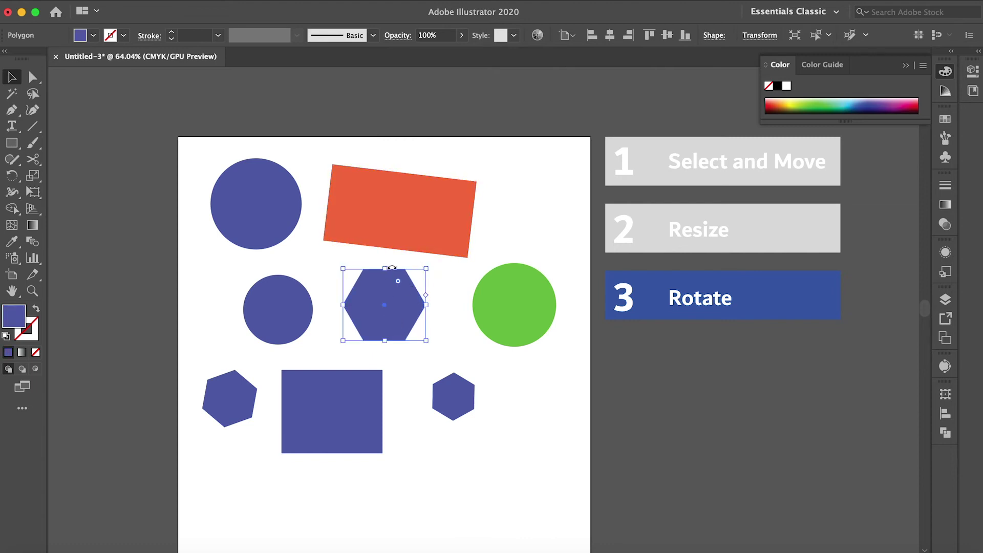
left_click_drag(428, 259, 344, 339)
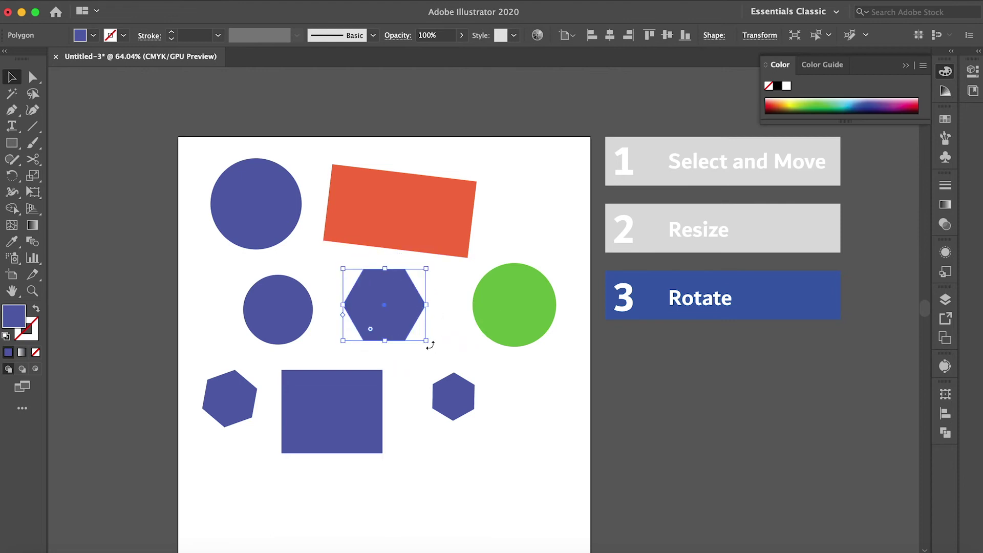
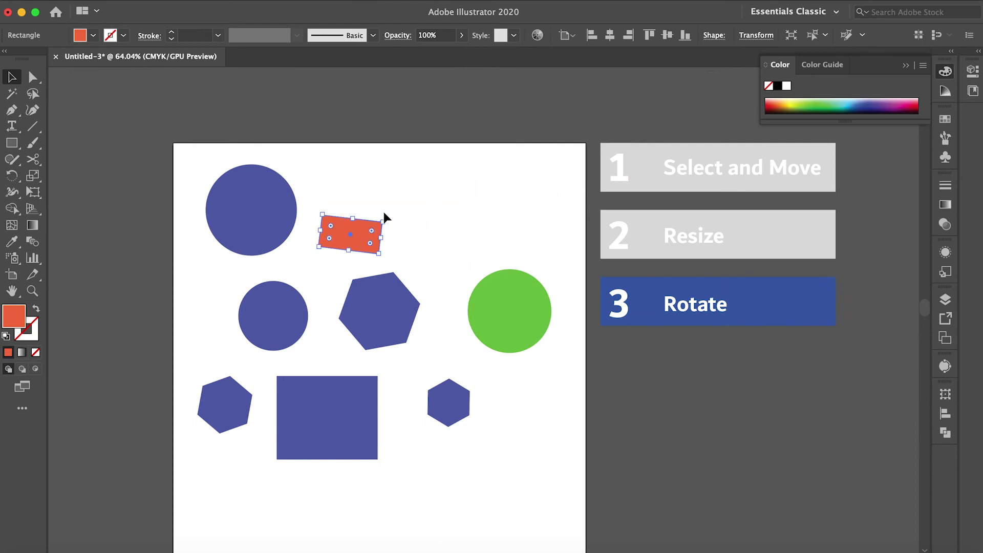
Shrink the large blue circle in the artboard's upper-left area and the small tilted hexagon beside the blue rectangle to about half their size
left_click(288, 224)
left_click_drag(298, 166, 247, 214)
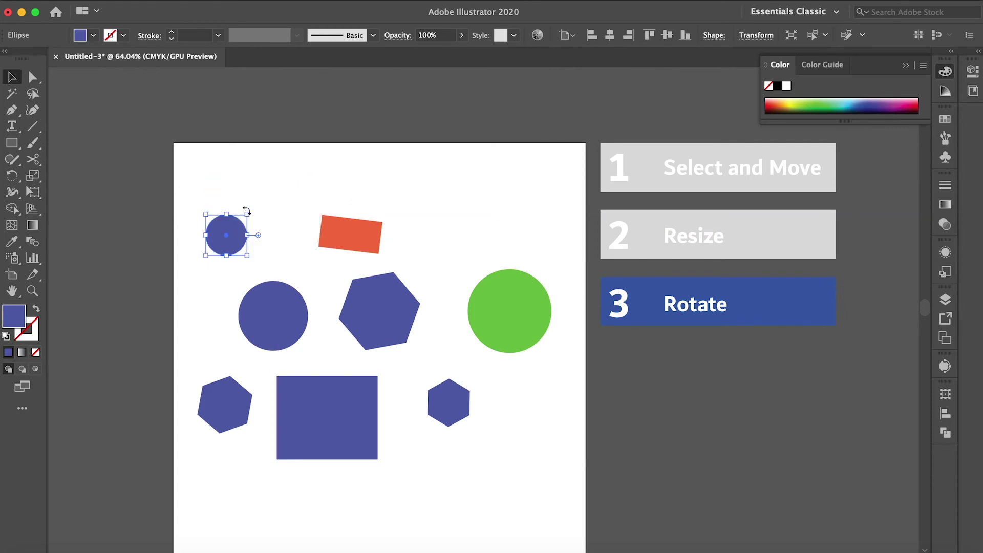
left_click(236, 401)
left_click_drag(250, 405, 226, 402)
Inspect the anchor points of the green circle and the two blue circles with the Direct Selection tool
left_click(12, 78)
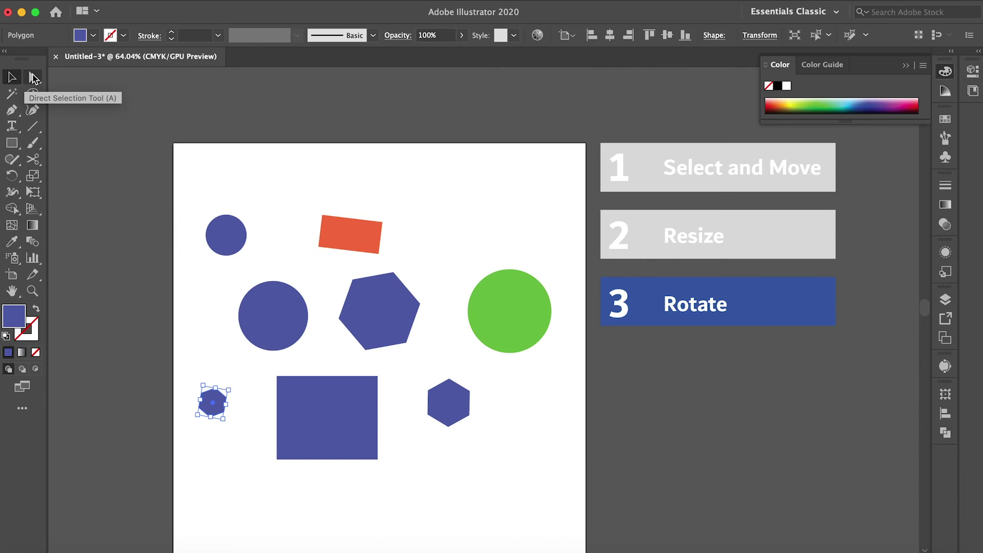
left_click(34, 77)
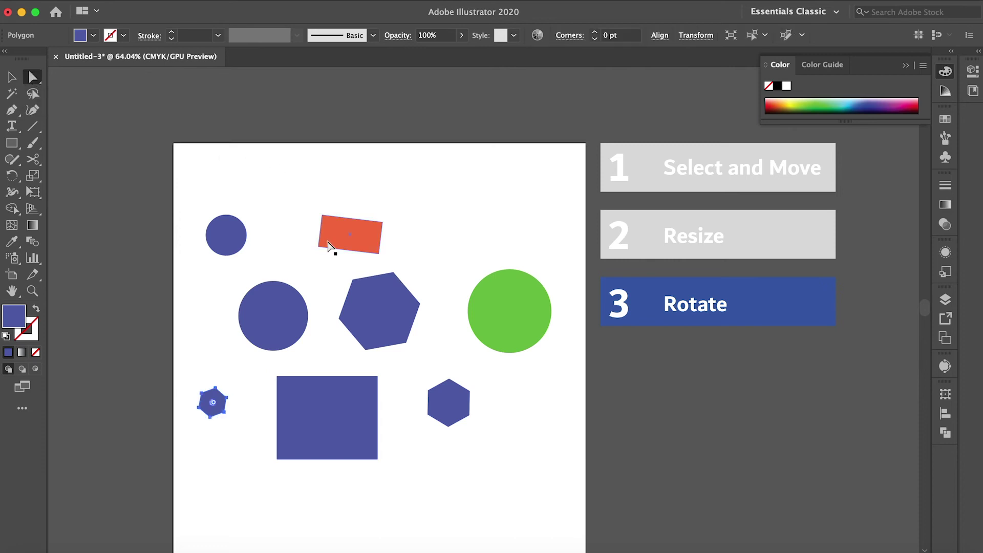
left_click(519, 301)
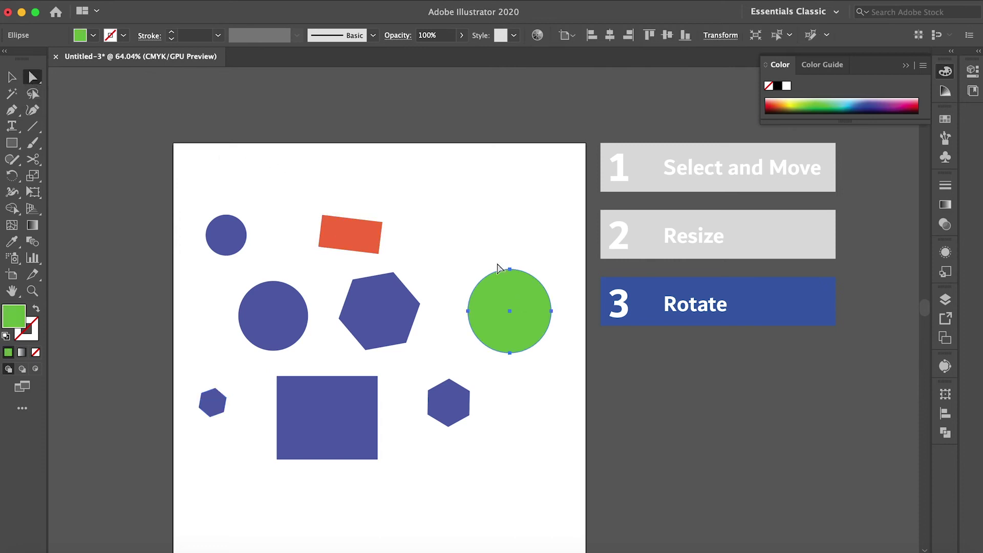
left_click(235, 235)
left_click(276, 322)
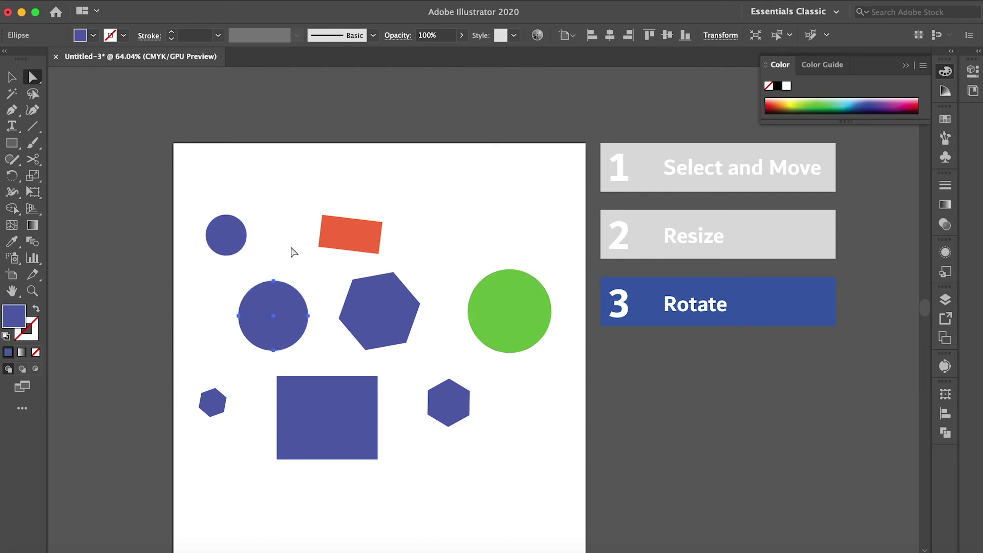
scroll(274, 215, "up", 2)
Select the orange-red rectangle's corner anchor points individually to examine how each one is picked
left_click(417, 279)
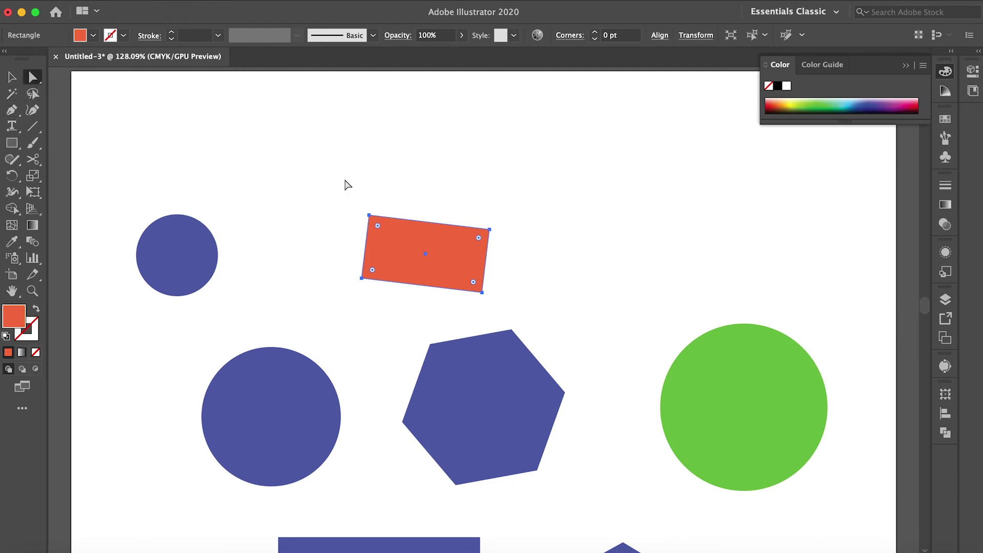
left_click(369, 215)
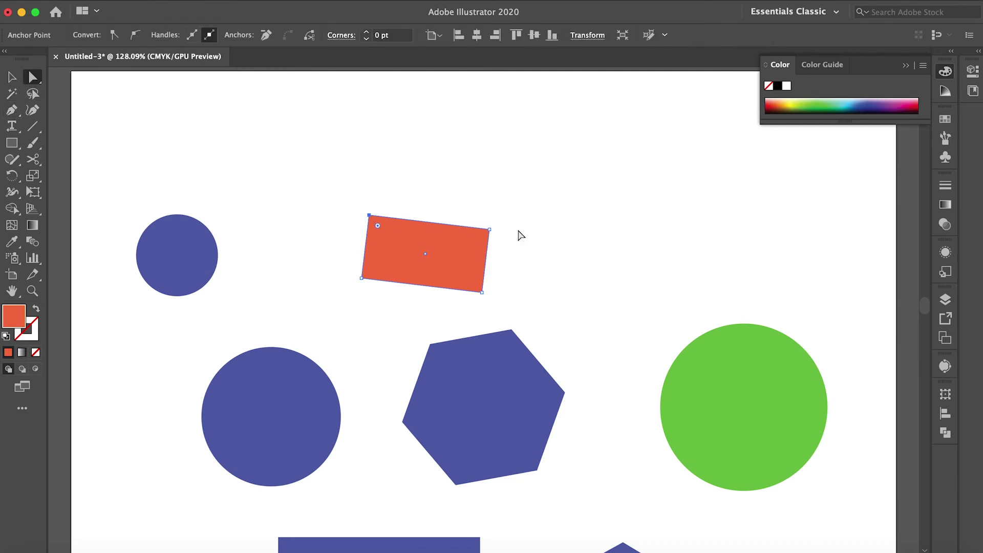
left_click_drag(506, 208, 475, 251)
left_click_drag(495, 289, 469, 306)
left_click(369, 215)
left_click(490, 229)
Examine the anchor points of the large hexagon and the green circle, including the direction handles of the circle's uppermost anchor
left_click(474, 417)
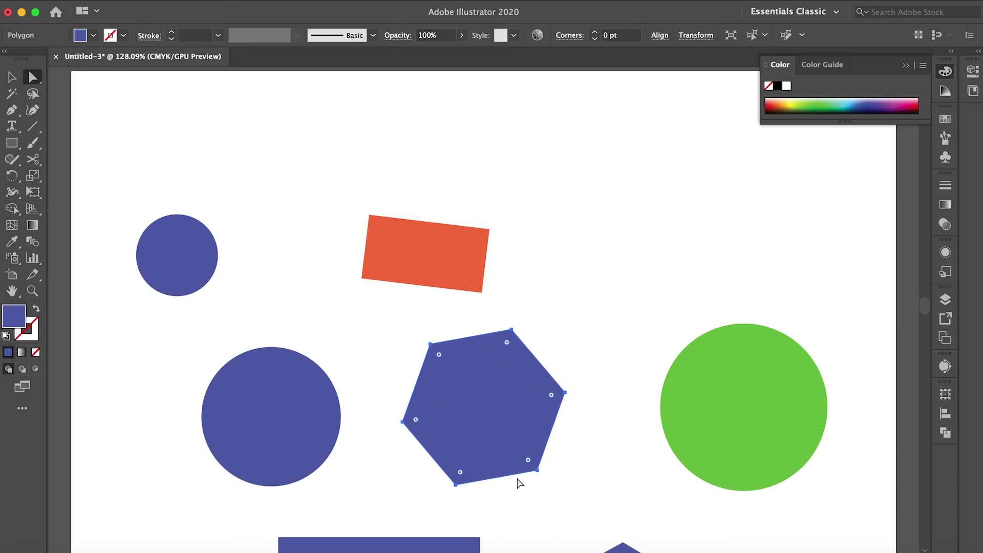
scroll(566, 346, "down", 4)
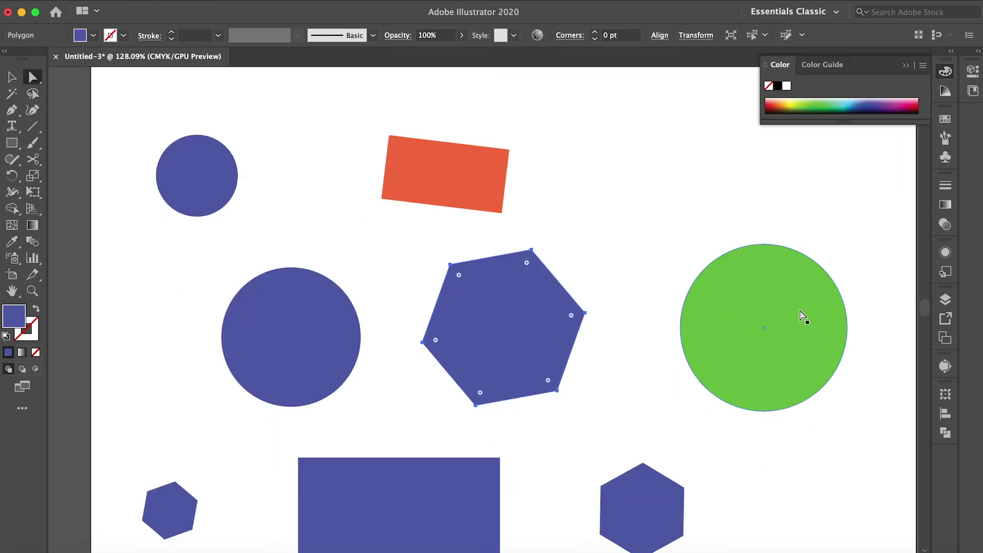
scroll(801, 315, "right", 3)
scroll(800, 315, "down", 1)
left_click(663, 294)
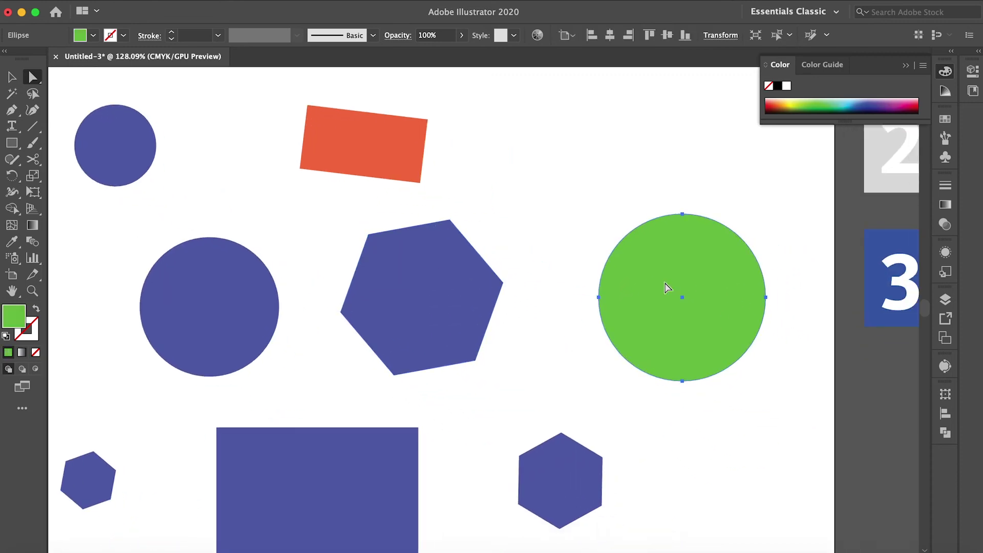
left_click(682, 214)
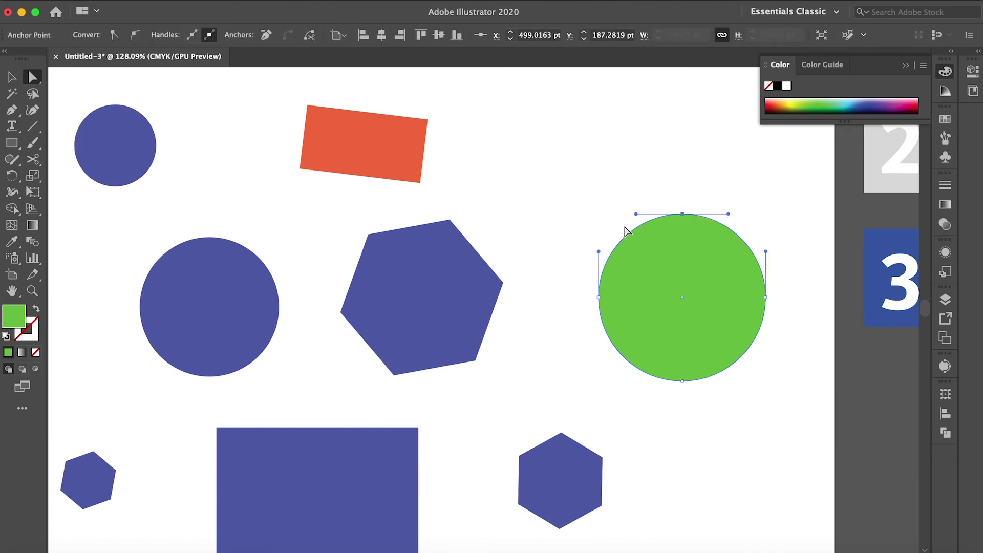
left_click(661, 179)
Try resizing the orange-red rectangle from its upper-left corner with the Selection tool, and undo the change
scroll(533, 258, "down", 3)
scroll(533, 259, "left", 2)
scroll(533, 259, "down", 2)
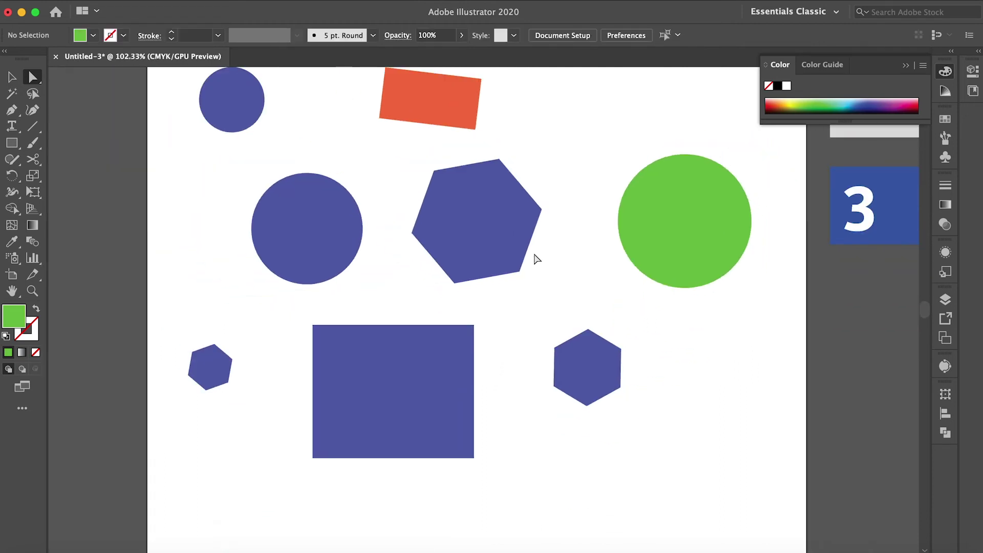
scroll(534, 257, "down", 1)
scroll(518, 281, "up", 5)
scroll(518, 281, "right", 1)
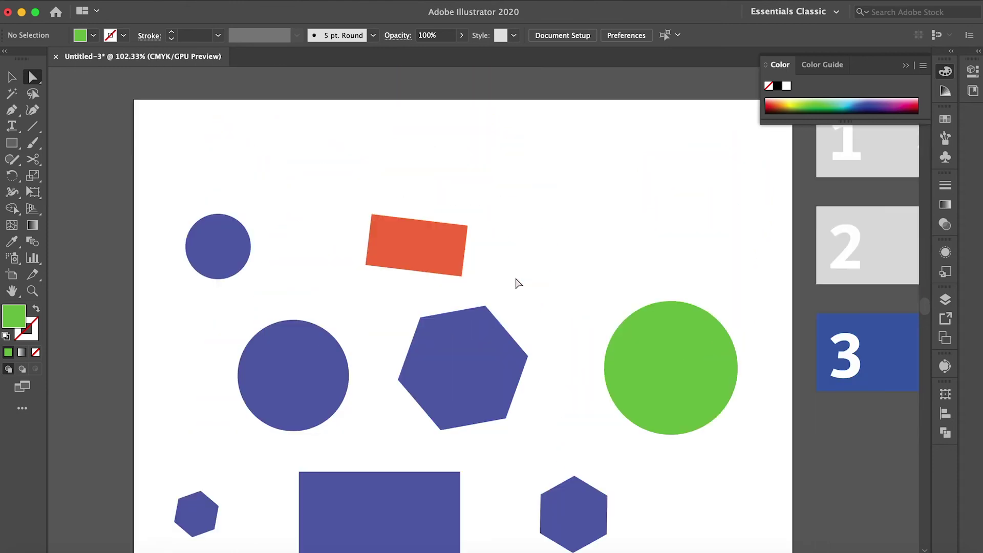
left_click(428, 247)
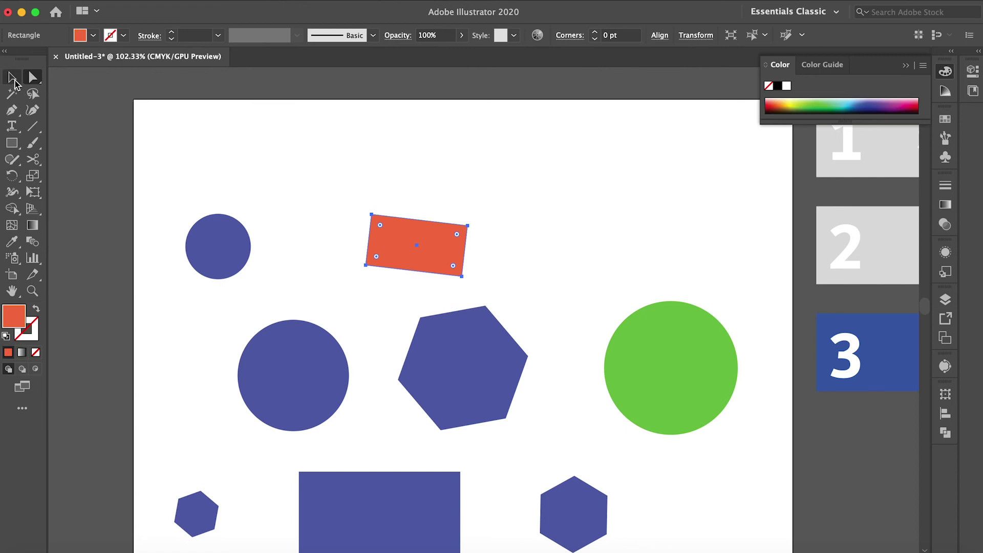
left_click(14, 80)
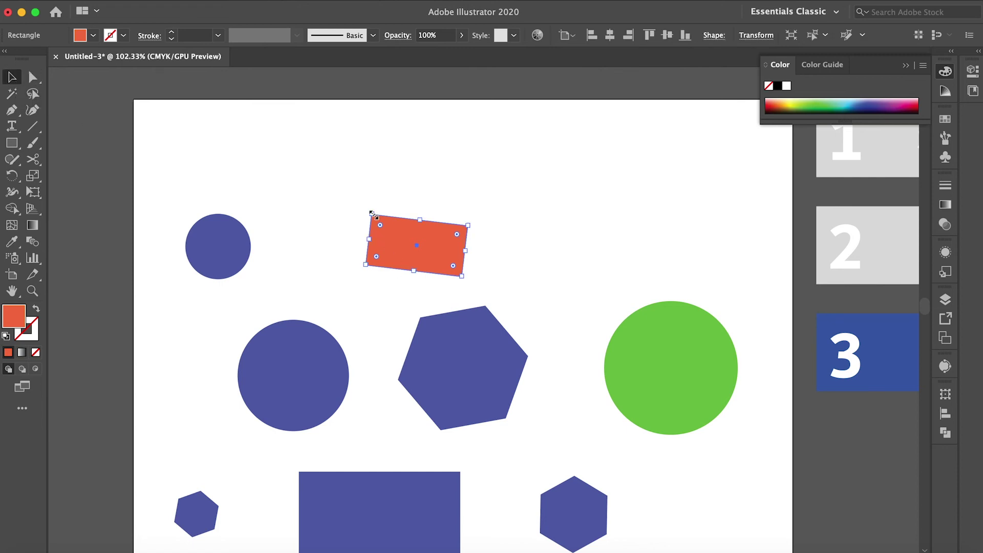
left_click_drag(373, 213, 322, 236)
key("cmd+z")
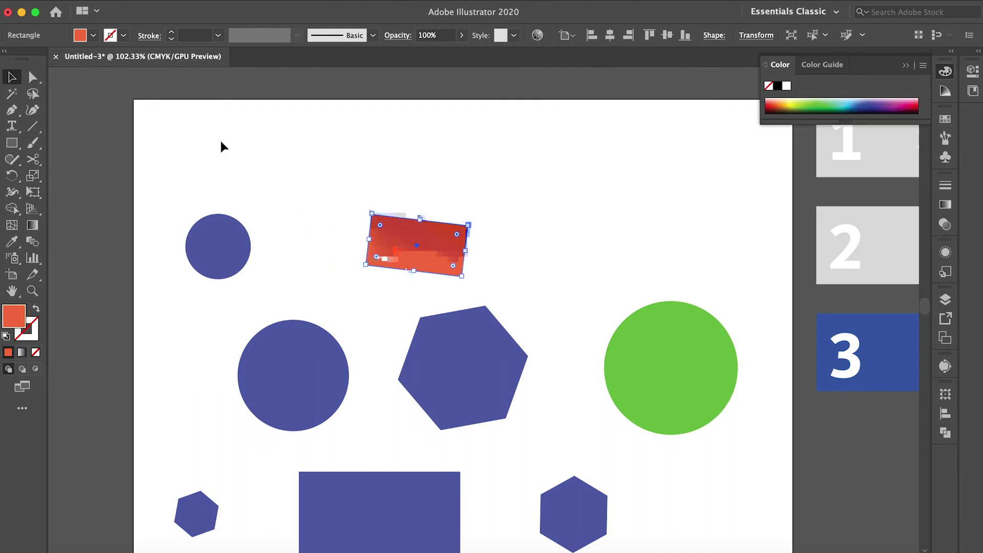
Reshape the orange-red rectangle into a slanted quadrilateral by pulling its right-hand anchors outward with the Direct Selection tool, the upper one farthest
left_click(32, 77)
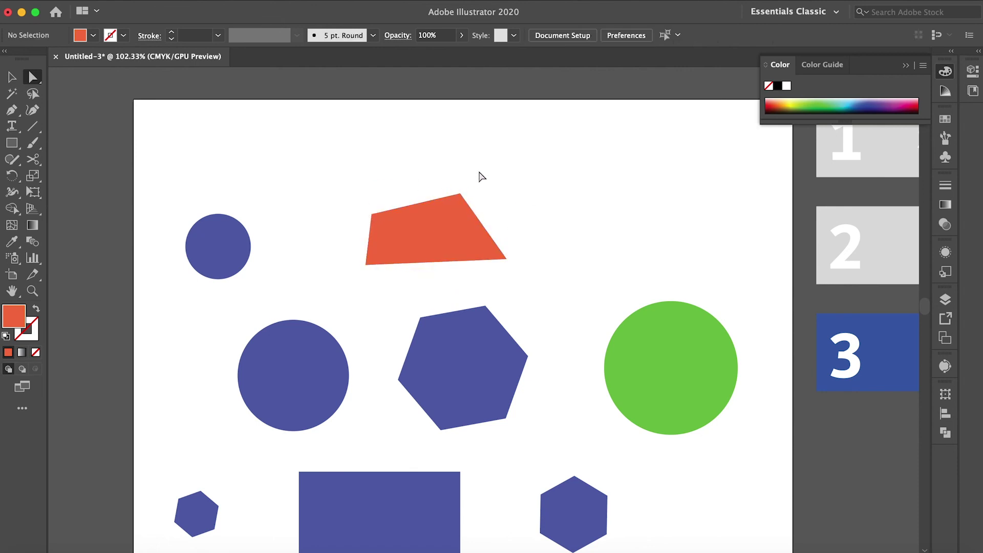
left_click(460, 194)
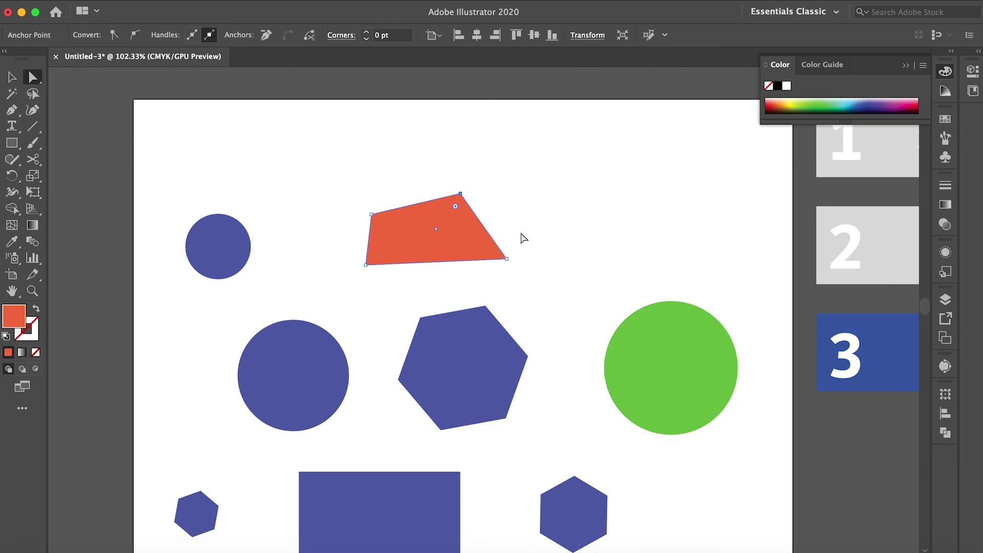
left_click_drag(460, 194, 563, 194)
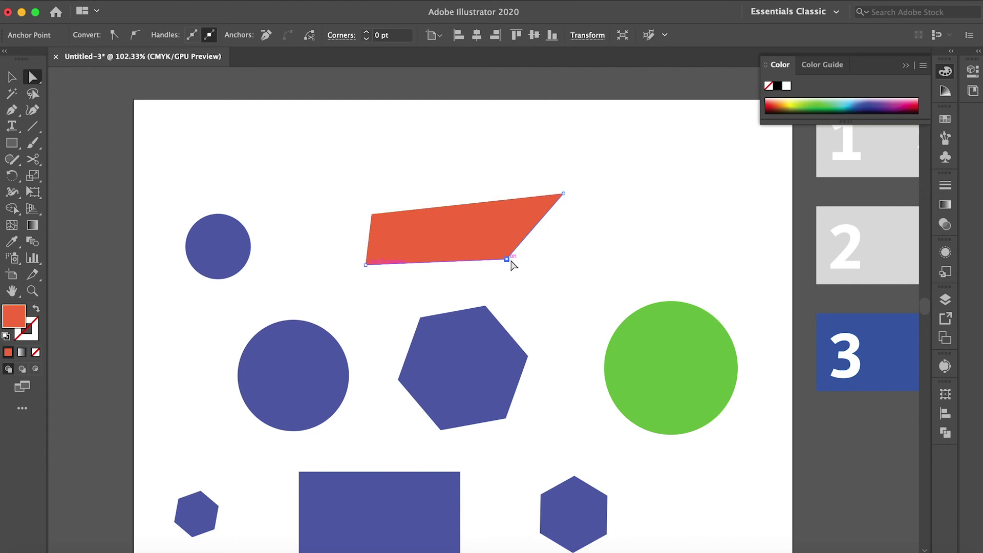
Move the whole orange-red quadrilateral slightly down and to the left with the Direct Selection tool, and deselect it
left_click(565, 257)
left_click(505, 247)
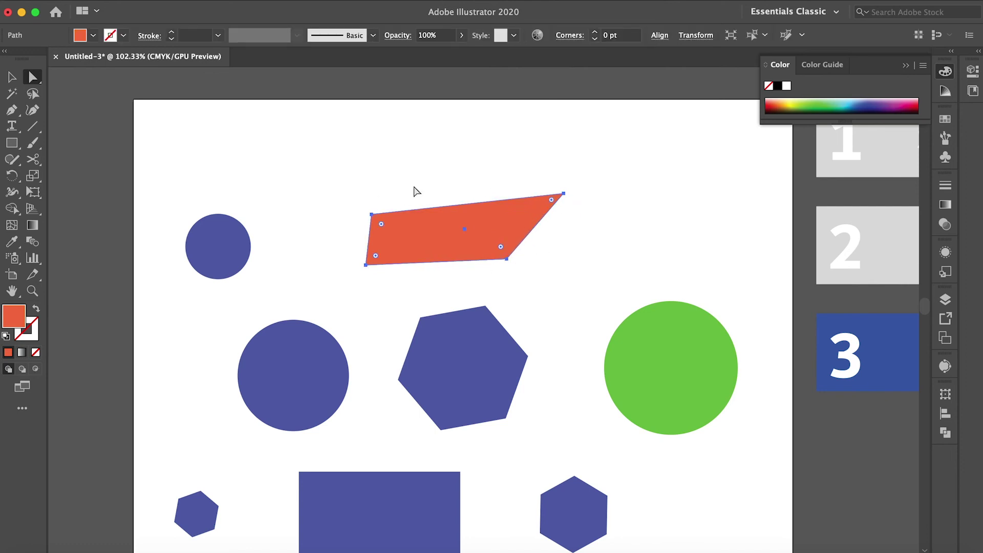
left_click_drag(508, 259, 486, 266)
left_click(507, 276)
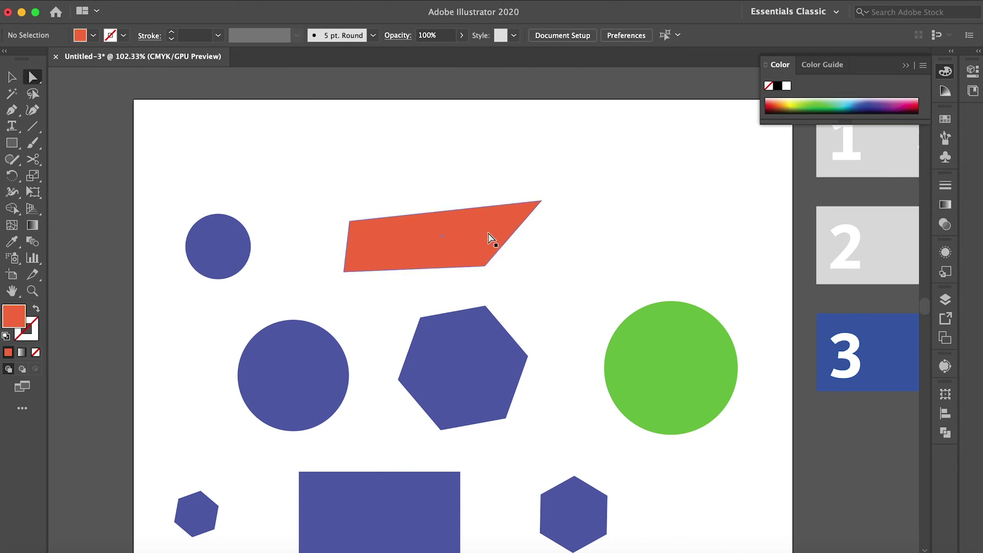
Reshape the orange-red quadrilateral by pulling its lower right anchor far outward and its upper right anchor back toward the shape's middle
left_click(484, 267)
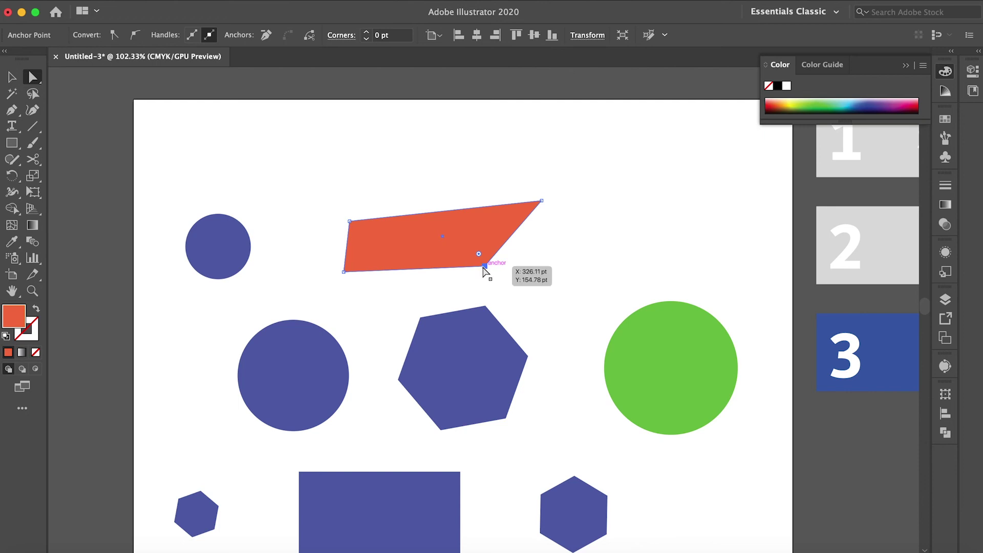
left_click_drag(484, 266, 593, 229)
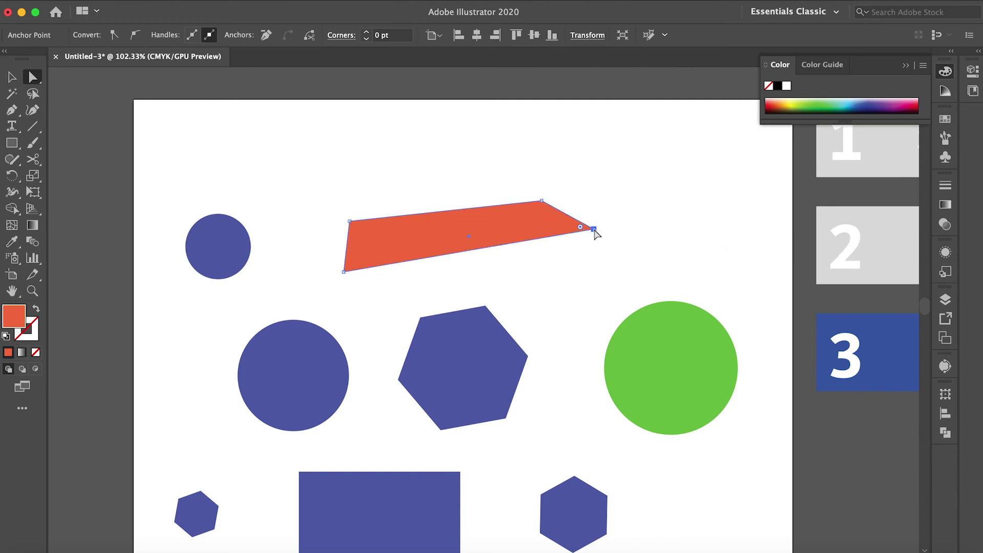
left_click(650, 230)
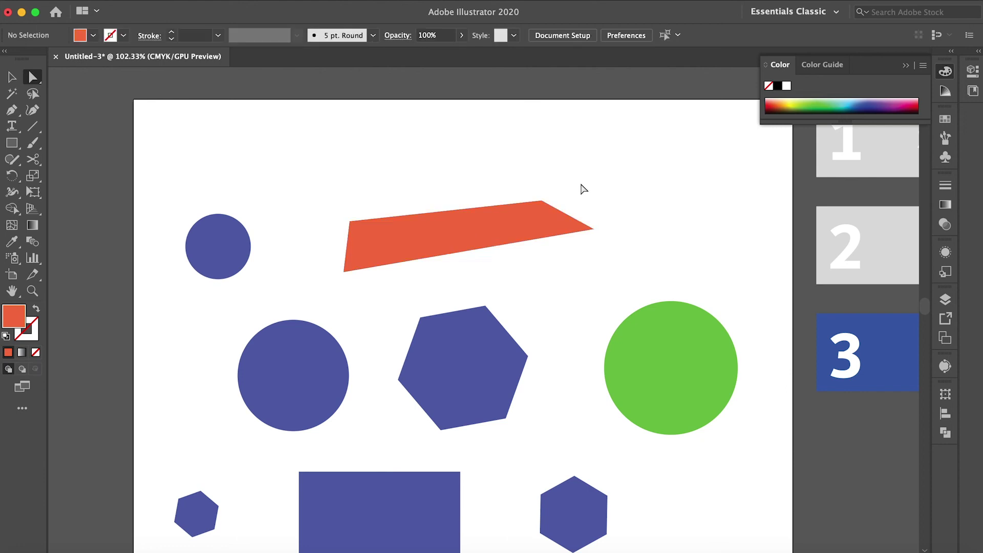
left_click(544, 205)
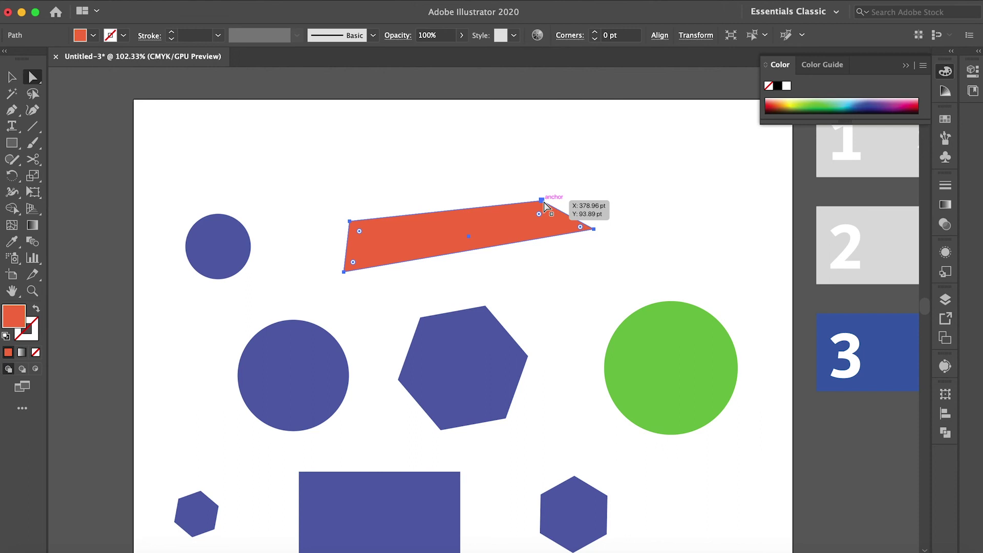
left_click_drag(543, 202, 450, 219)
left_click(412, 195)
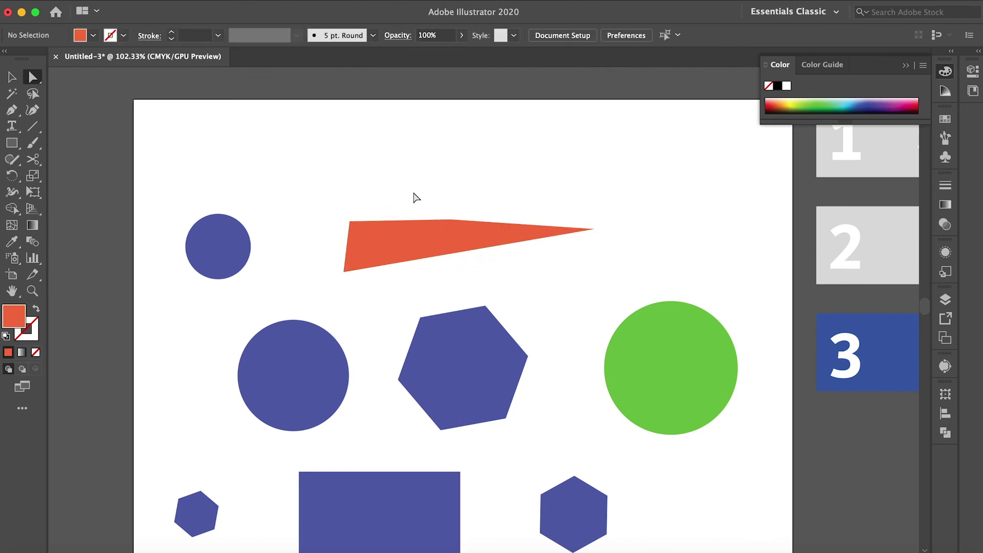
Turn the orange-red shape into an arrowhead by raising its upper left anchor up and rightward and nudging the inner corner anchor toward the upper right
left_click_drag(349, 221, 480, 149)
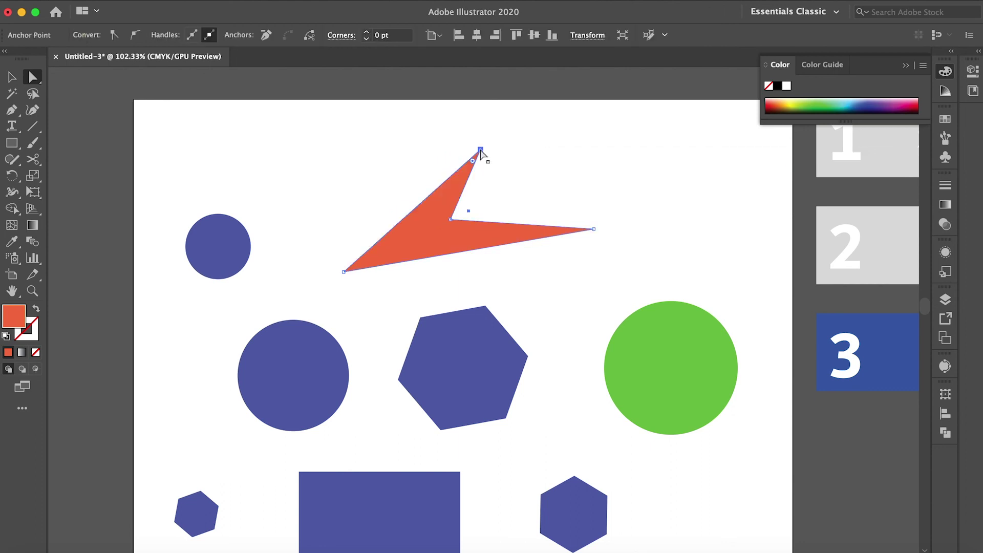
left_click(450, 220)
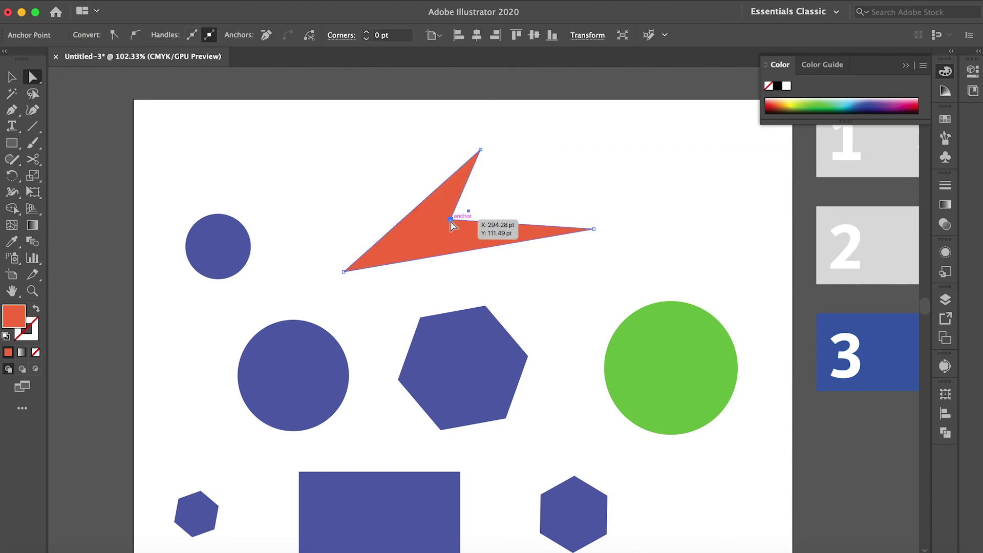
left_click_drag(451, 221, 473, 211)
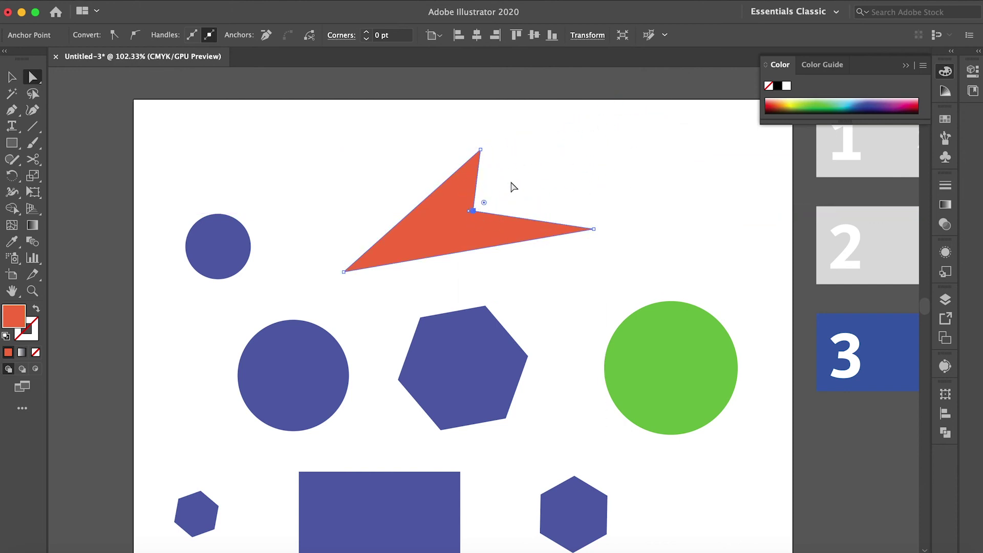
left_click(511, 185)
Undo and restore the last anchor move on the orange-red arrowhead
key("ctrl+z")
key("ctrl+shift+z")
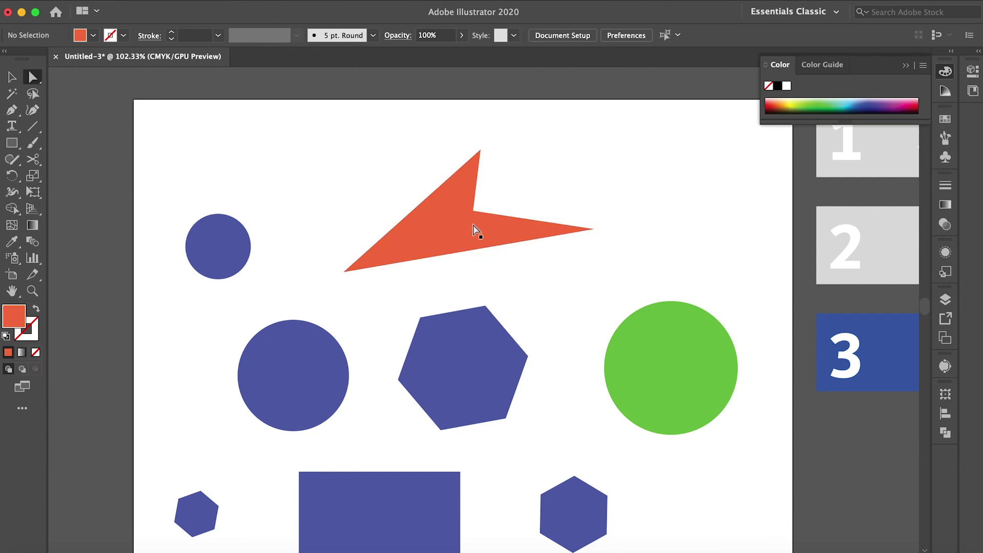
key("ctrl+z")
key("ctrl+shift+z")
left_click(442, 231)
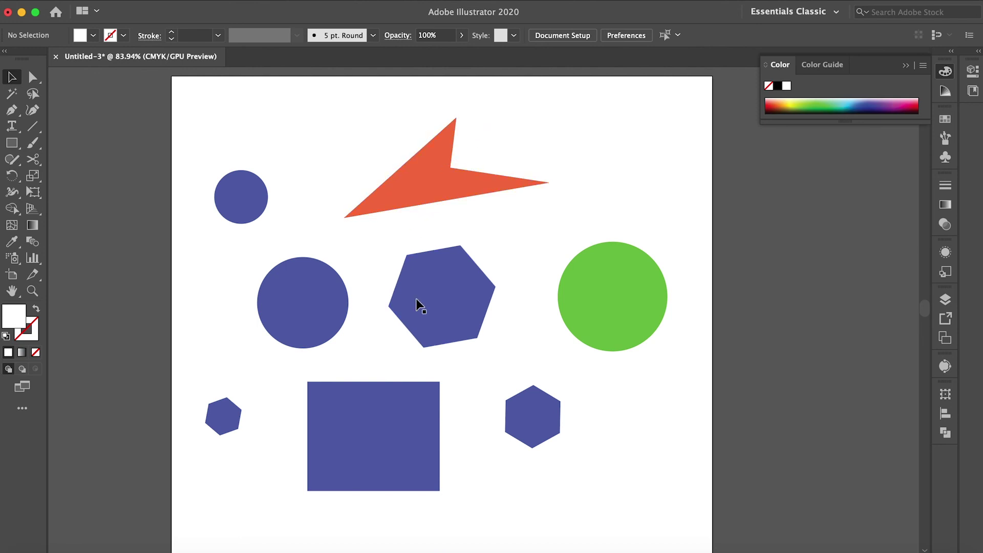
Select the large hexagon with the Selection tool, and close and reopen the Color spectrum
left_click(444, 180)
left_click(646, 298)
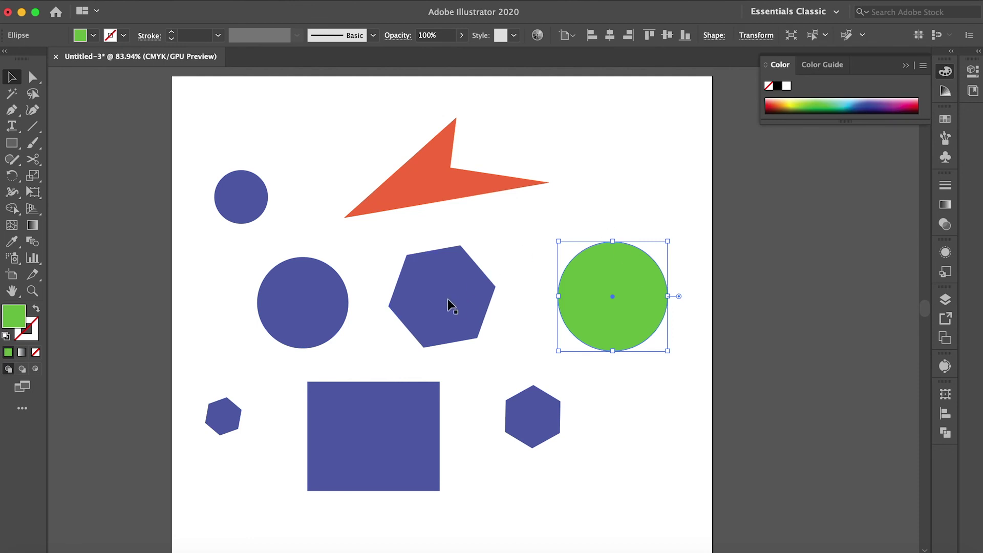
left_click(498, 240)
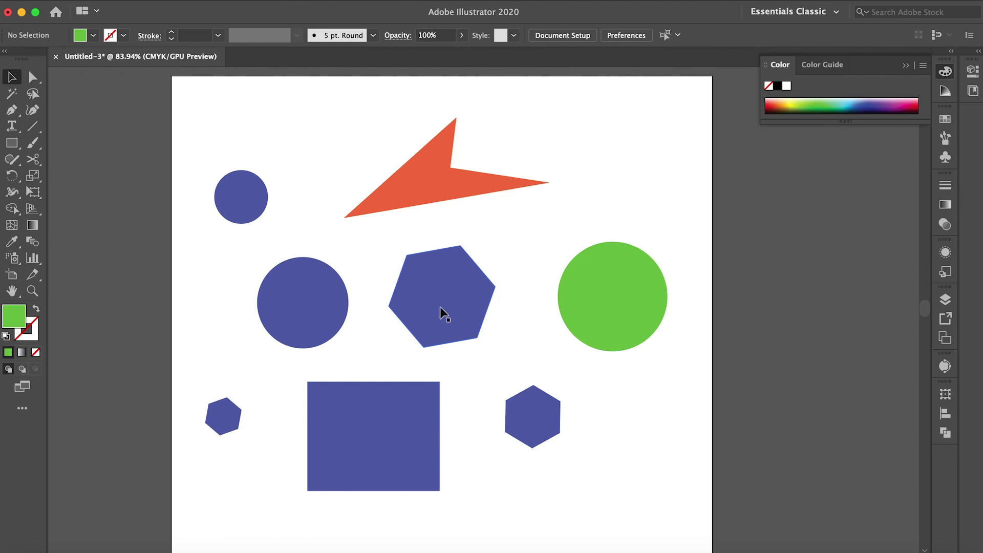
left_click(443, 302)
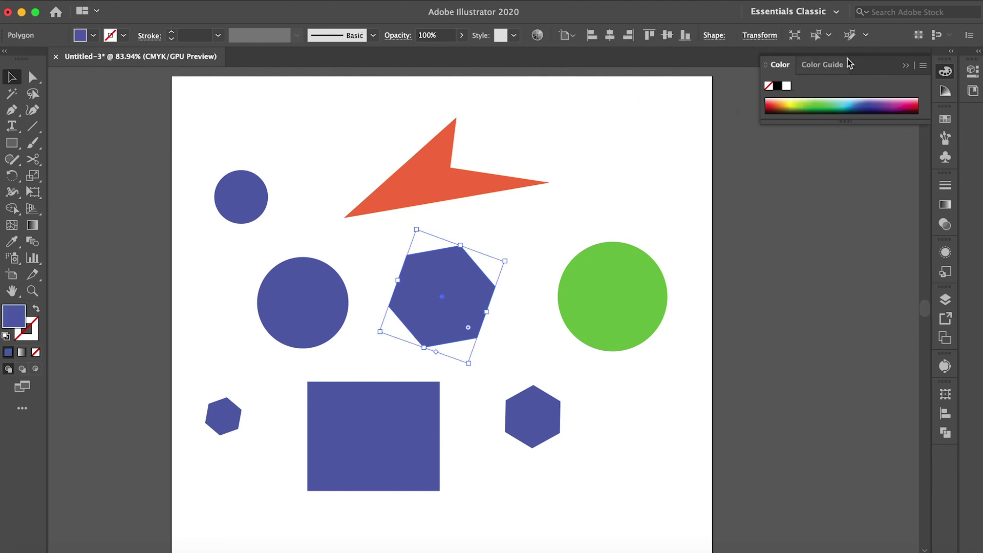
left_click(939, 72)
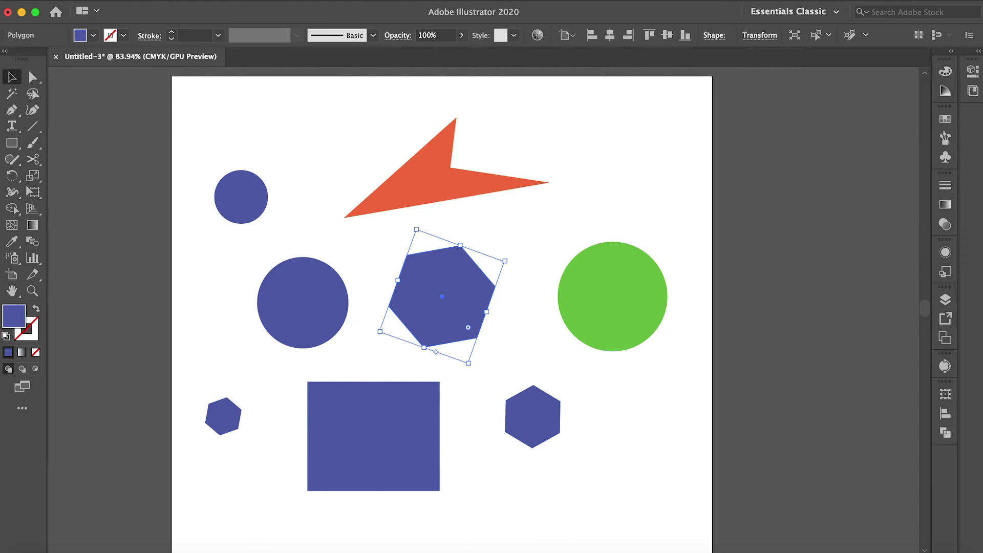
left_click(348, 0)
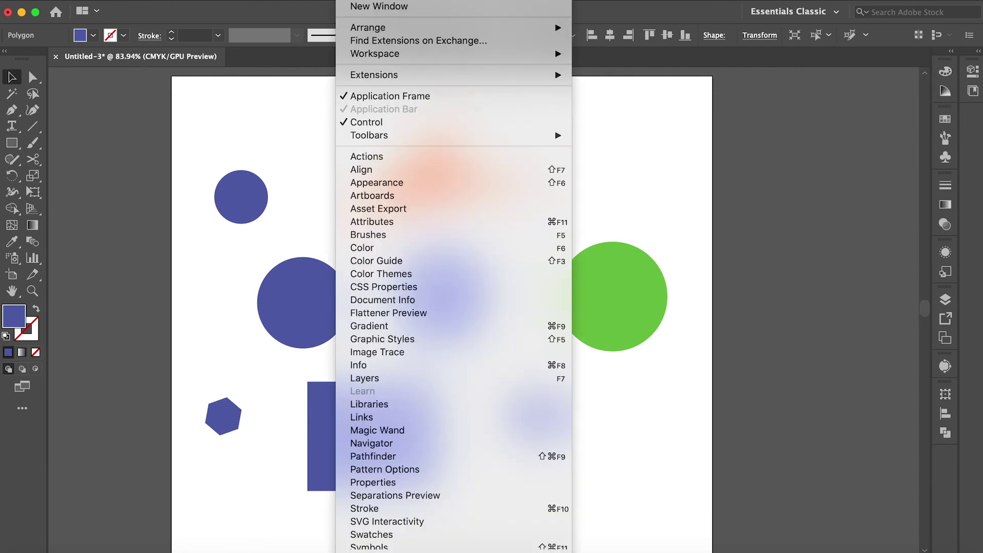
left_click(380, 250)
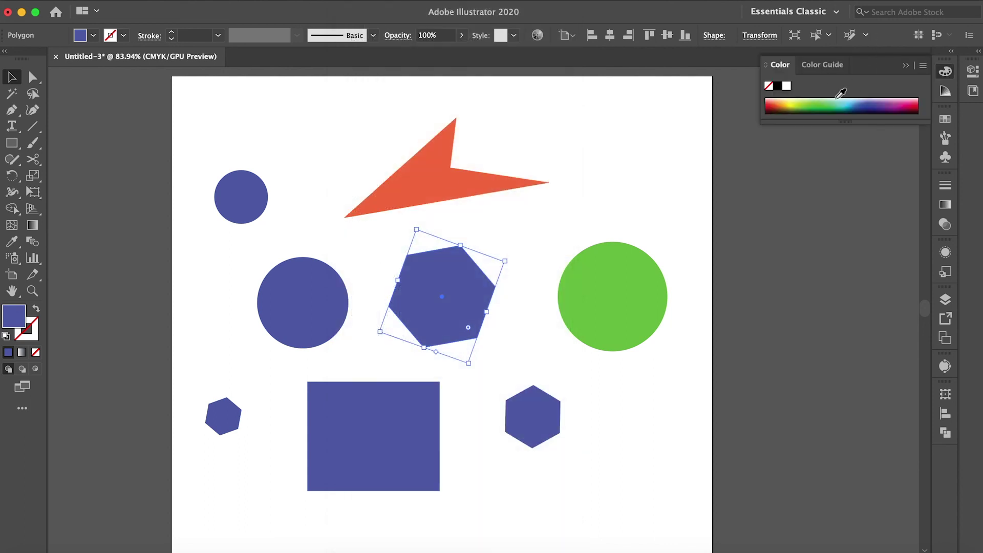
Try several fill colors from the color spectrum on the large hexagon, including yellow-green, ending with a light blue
left_click(868, 104)
left_click_drag(868, 102, 803, 98)
left_click(855, 100)
left_click(884, 98)
left_click(869, 99)
left_click(806, 101)
left_click(797, 101)
left_click(811, 101)
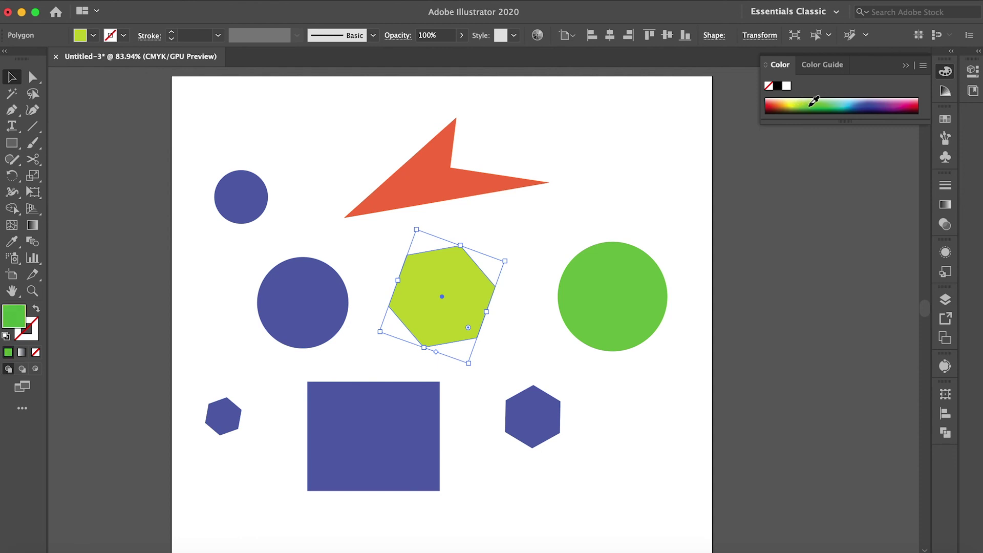
left_click(858, 99)
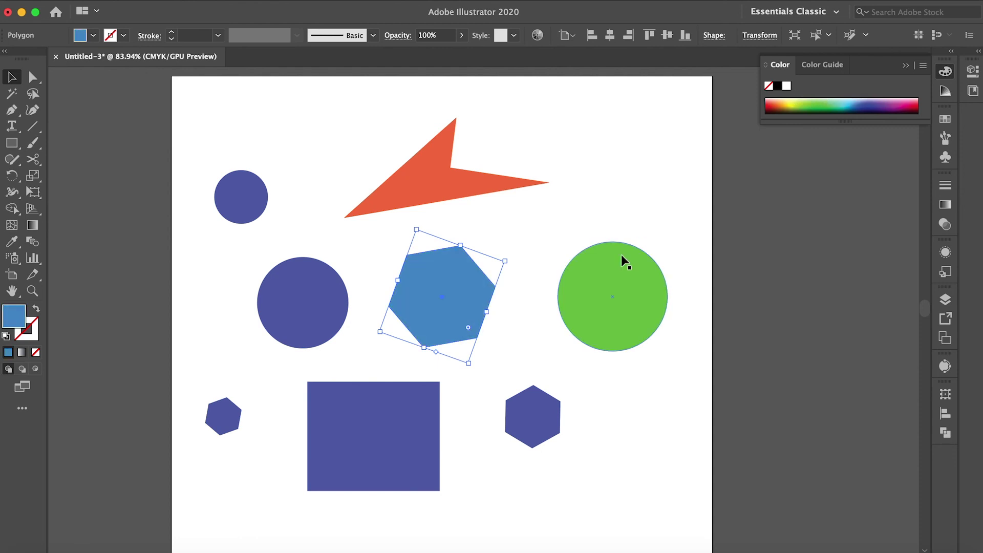
Change the large hexagon's fill to a deeper blue with the Color Picker
left_click(622, 190)
left_click(441, 291)
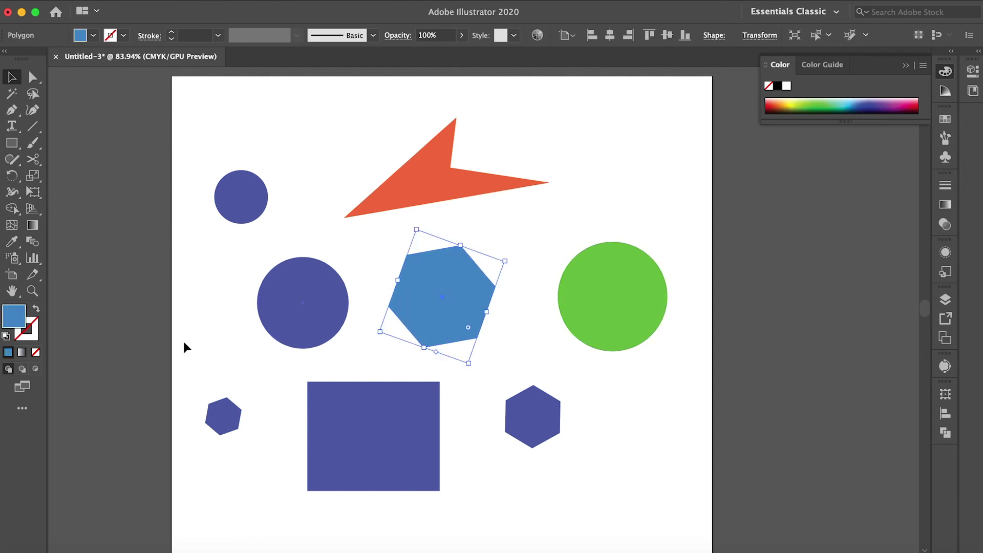
double_click(9, 321)
mouse_move(578, 206)
left_mouse_down()
mouse_move(586, 220)
mouse_move(665, 215)
mouse_move(675, 233)
left_mouse_up()
left_click(844, 200)
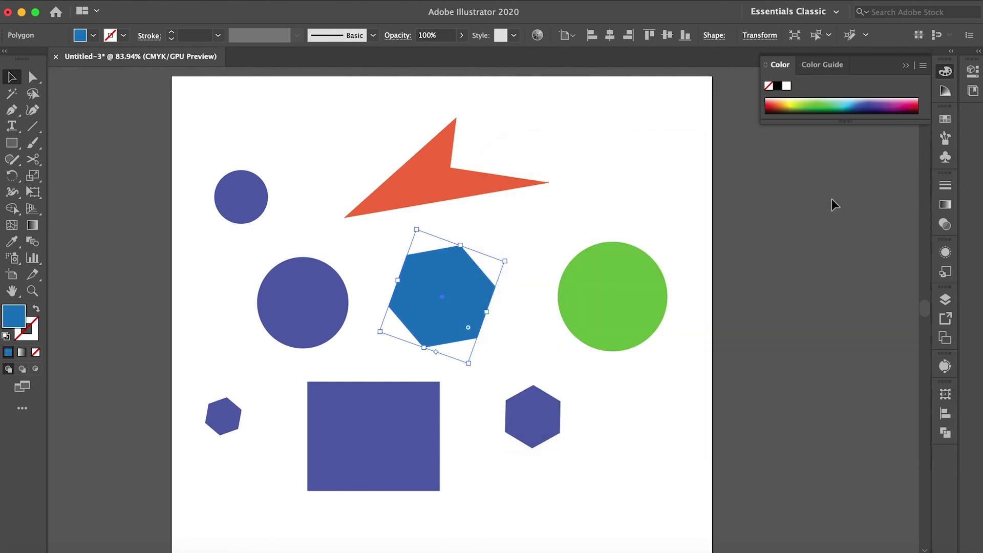
Fill the hexagon to the right of the large rectangle with a strong yellow of hue 55° using the Color Picker
left_click(727, 200)
left_click(532, 432)
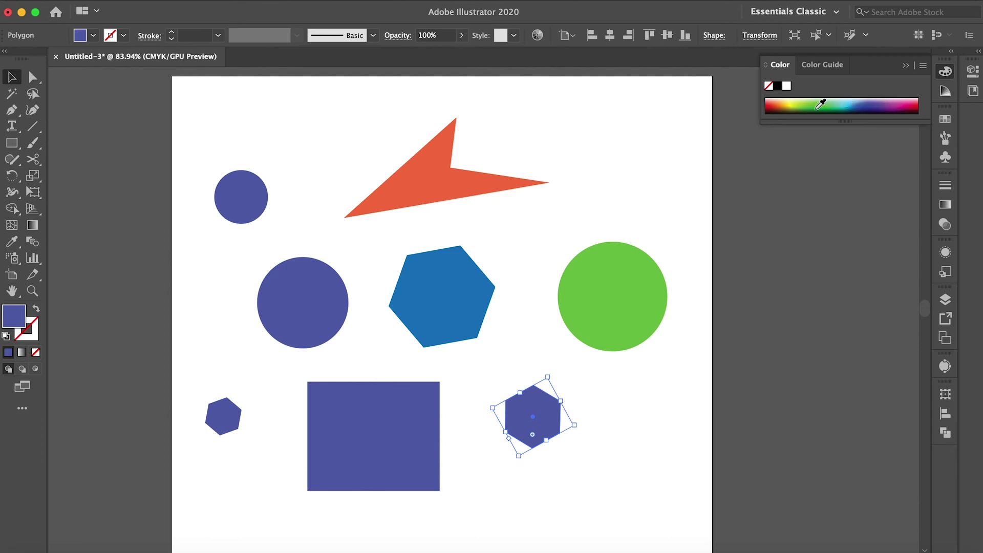
double_click(16, 321)
left_click(676, 281)
left_click(679, 314)
mouse_move(709, 259)
left_mouse_down()
mouse_move(708, 204)
mouse_move(716, 347)
left_mouse_up()
mouse_move(669, 222)
left_mouse_down()
mouse_move(668, 203)
mouse_move(634, 203)
left_mouse_up()
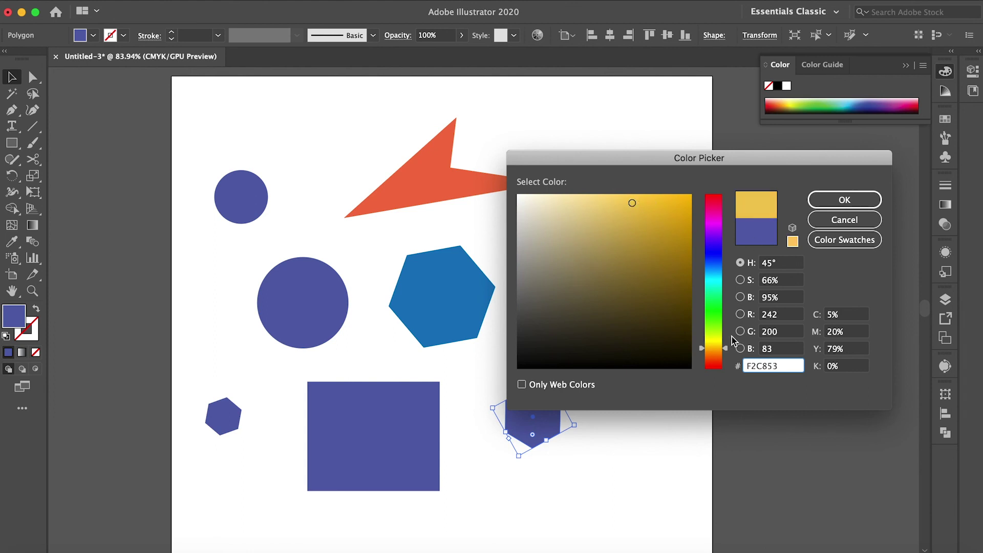
left_click_drag(732, 336, 719, 343)
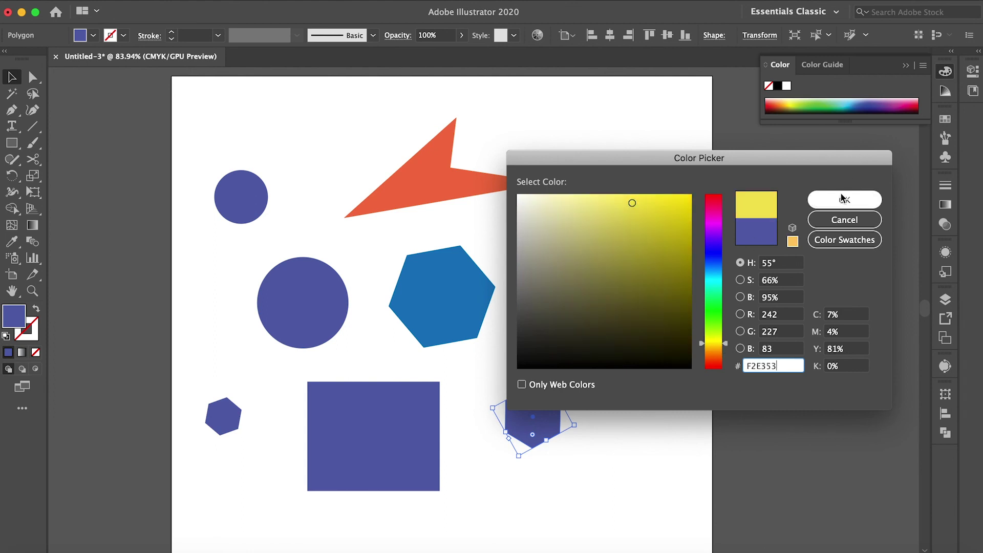
left_click(674, 211)
left_click(831, 201)
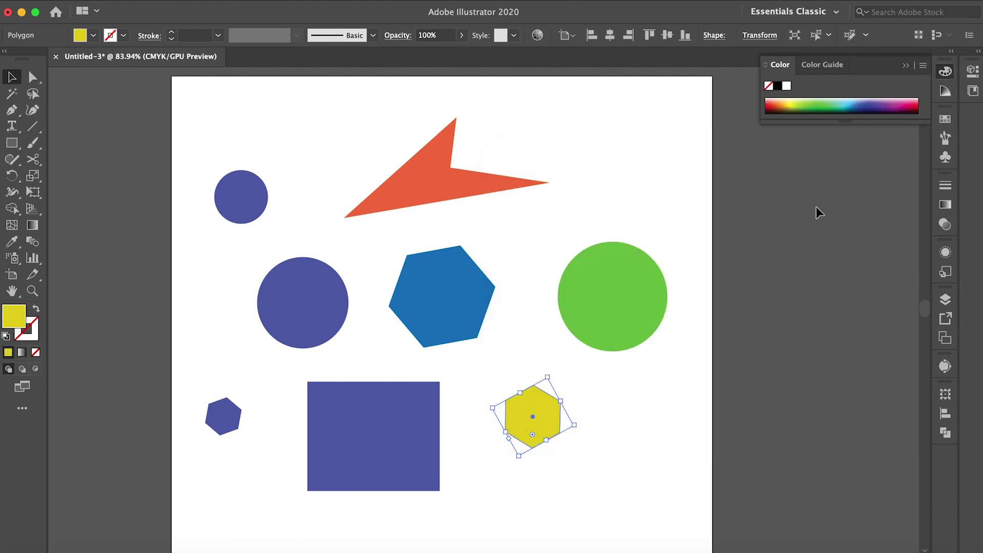
Fill the smallest hexagon, left of the large rectangle, with pink E56ACE using the Color Picker
left_click(233, 417)
double_click(14, 315)
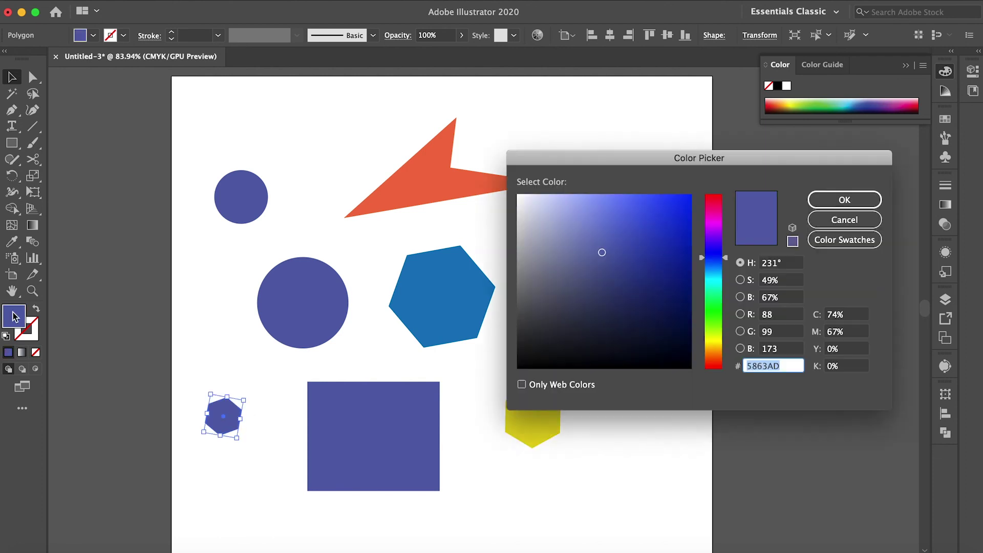
left_click(709, 217)
left_click(612, 211)
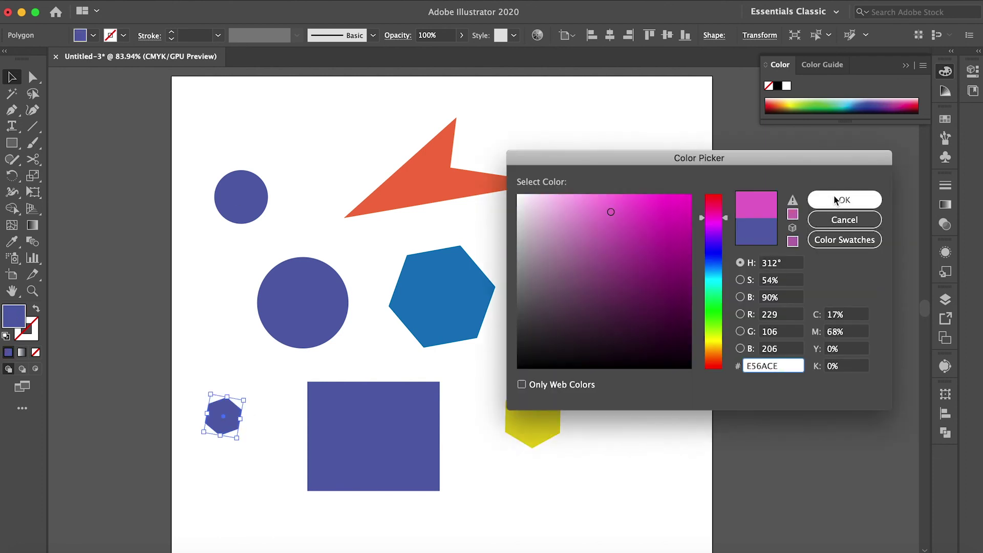
left_click(834, 198)
Give the larger blue circle a deeper blue fill with the Color Picker
left_click(317, 310)
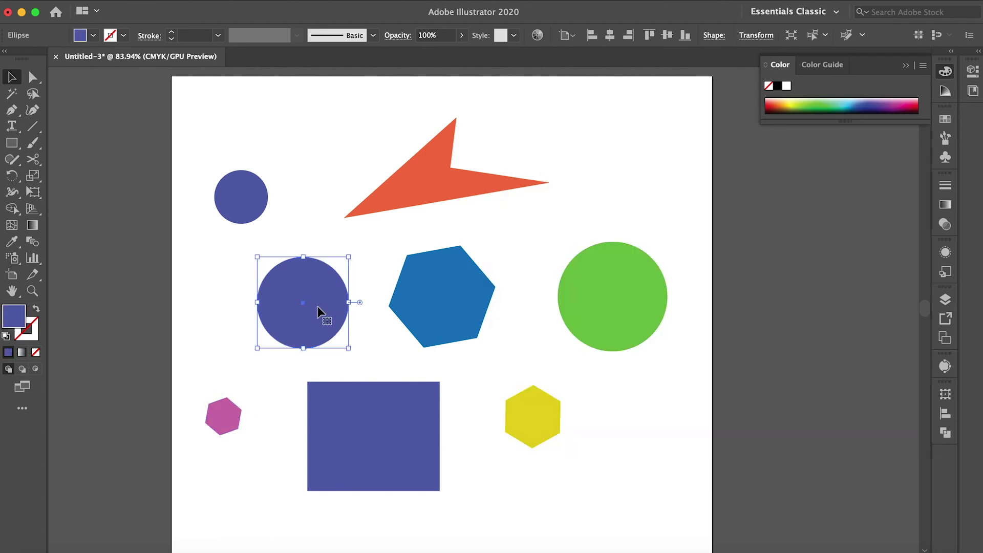
double_click(14, 316)
left_click(658, 219)
left_click(822, 203)
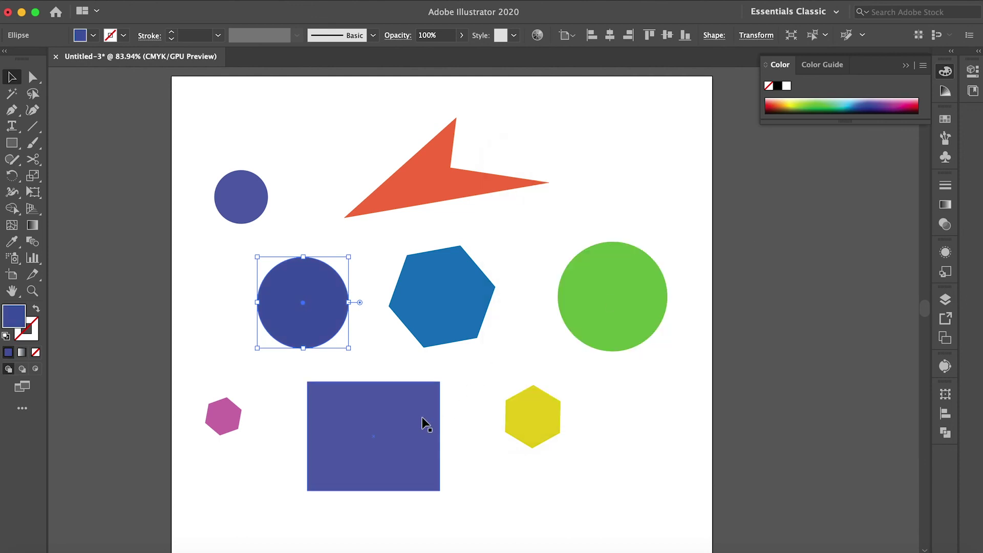
Change the fill of the circle left of the large hexagon to green with the Color Picker
left_click(320, 408)
left_click(307, 329)
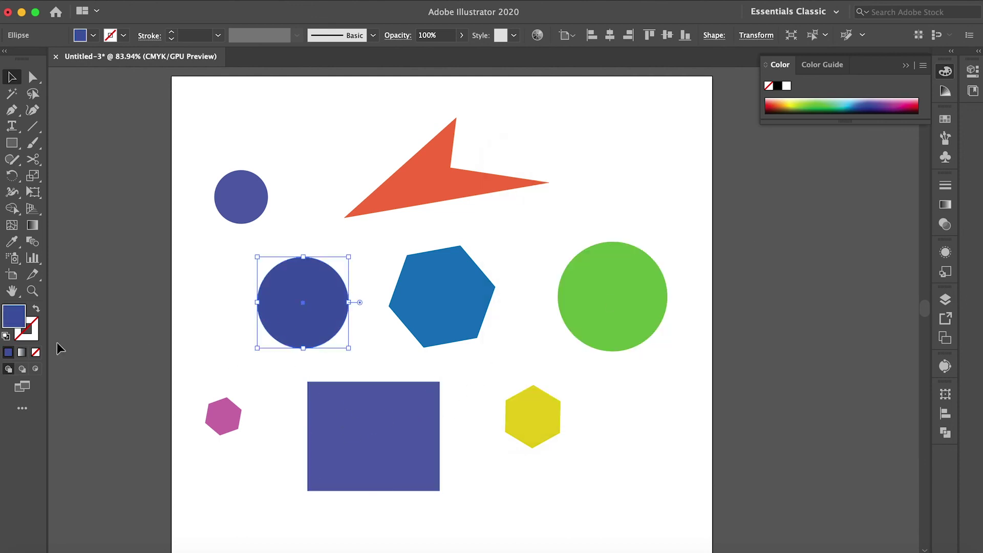
double_click(14, 318)
left_click(717, 302)
left_click(669, 216)
left_click(844, 199)
Fill the large rectangle with red EF5A37 using the Color Picker, and deselect it
left_click(382, 443)
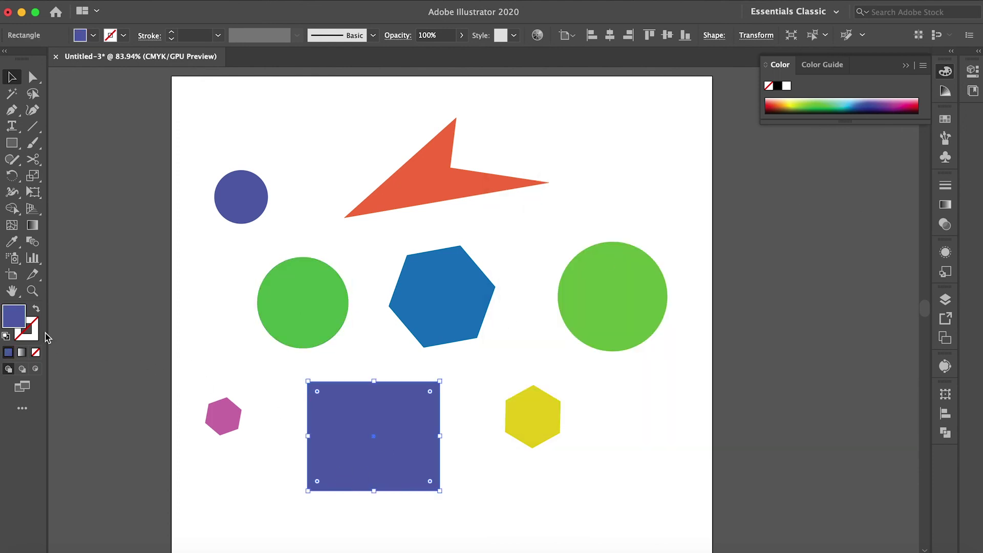
double_click(9, 320)
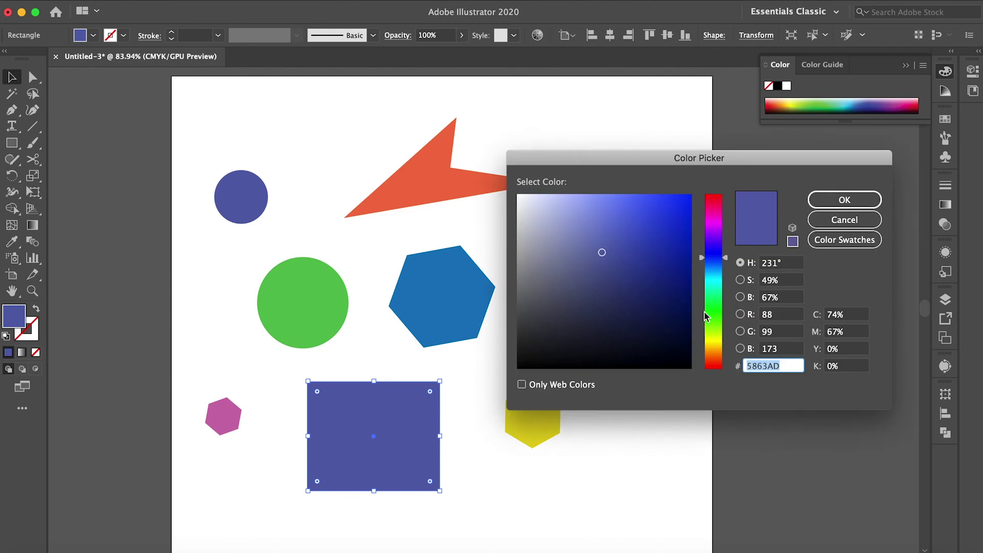
left_click(715, 365)
left_click(651, 205)
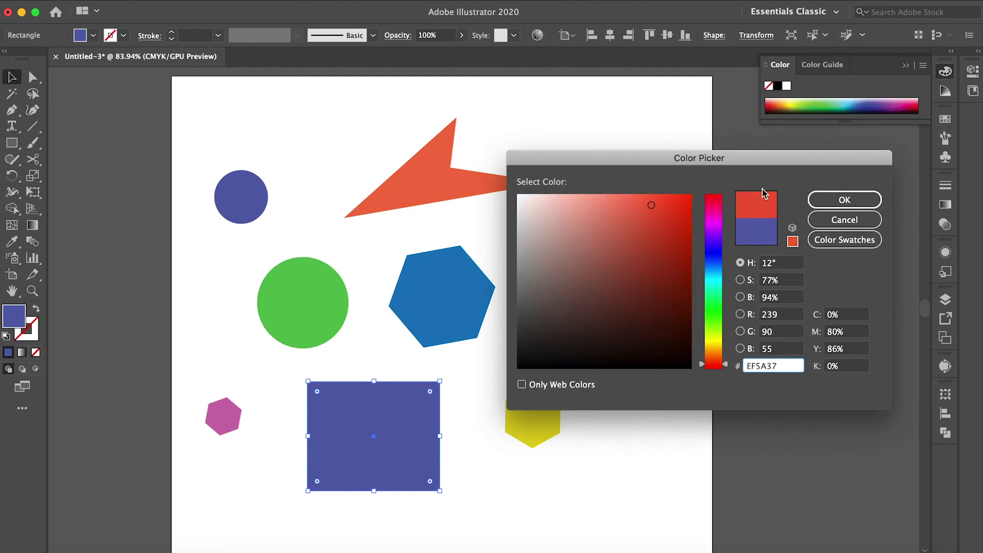
left_click(821, 198)
left_click(287, 182)
left_click(242, 189)
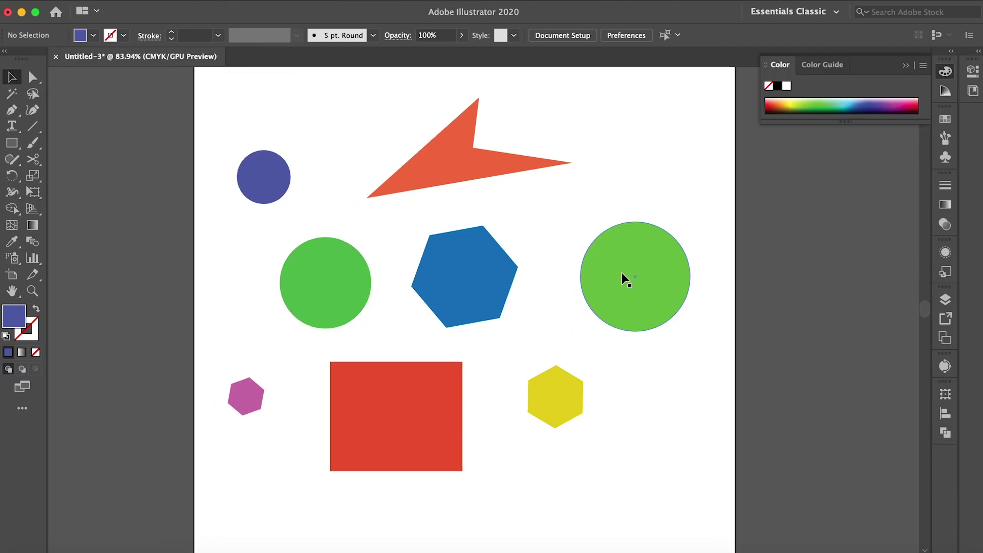
scroll(621, 272, "down", 5)
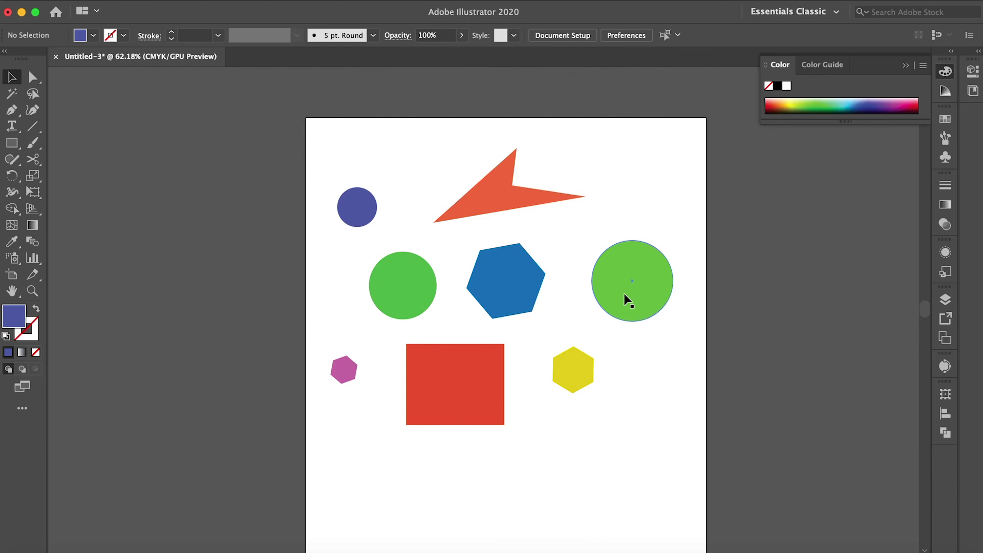
scroll(549, 284, "right", 3)
scroll(549, 284, "up", 1)
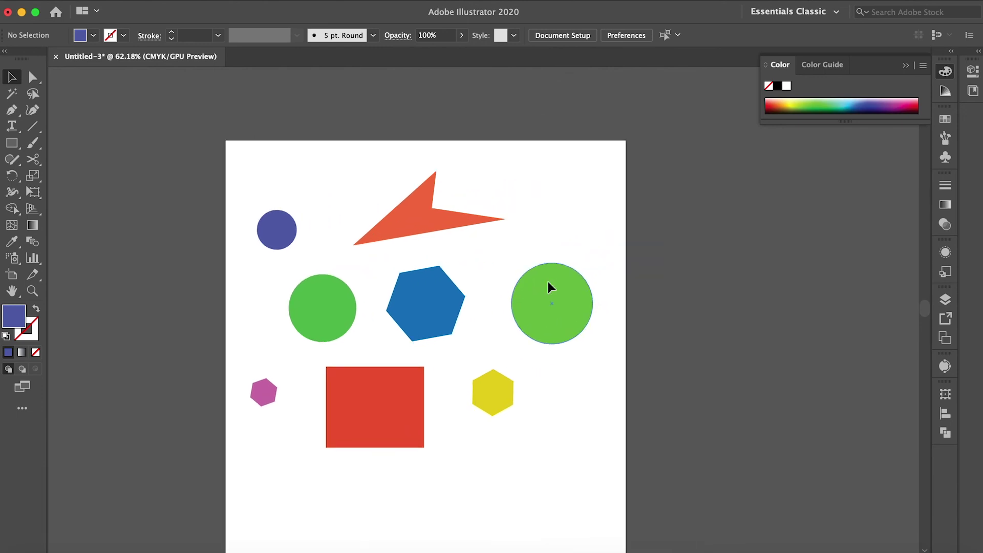